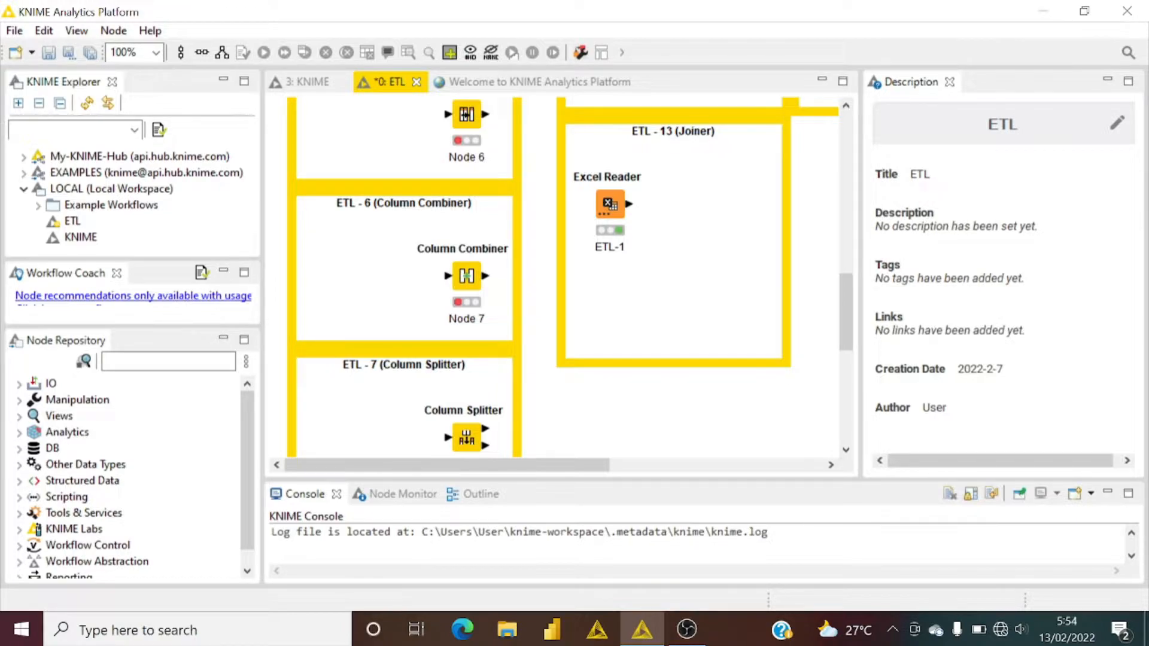
# Step: Add a Joiner node to the ETL - 13 frame and connect the ETL-1 Excel Reader to its top input
pyautogui.click(168, 361)
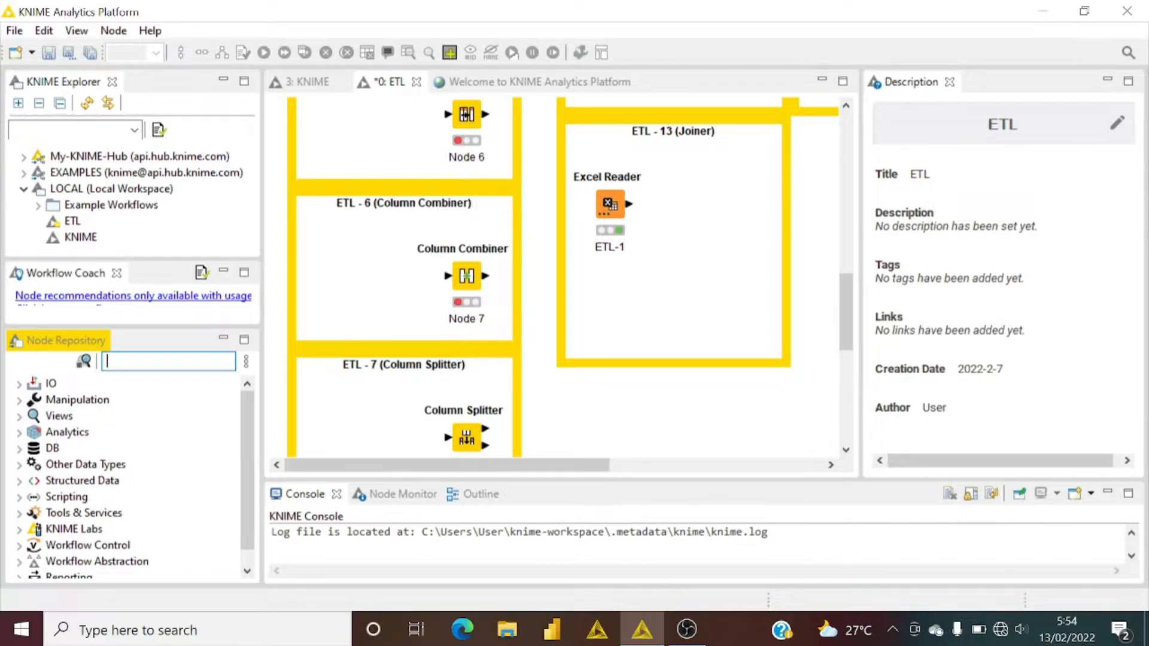
pyautogui.write('jone')
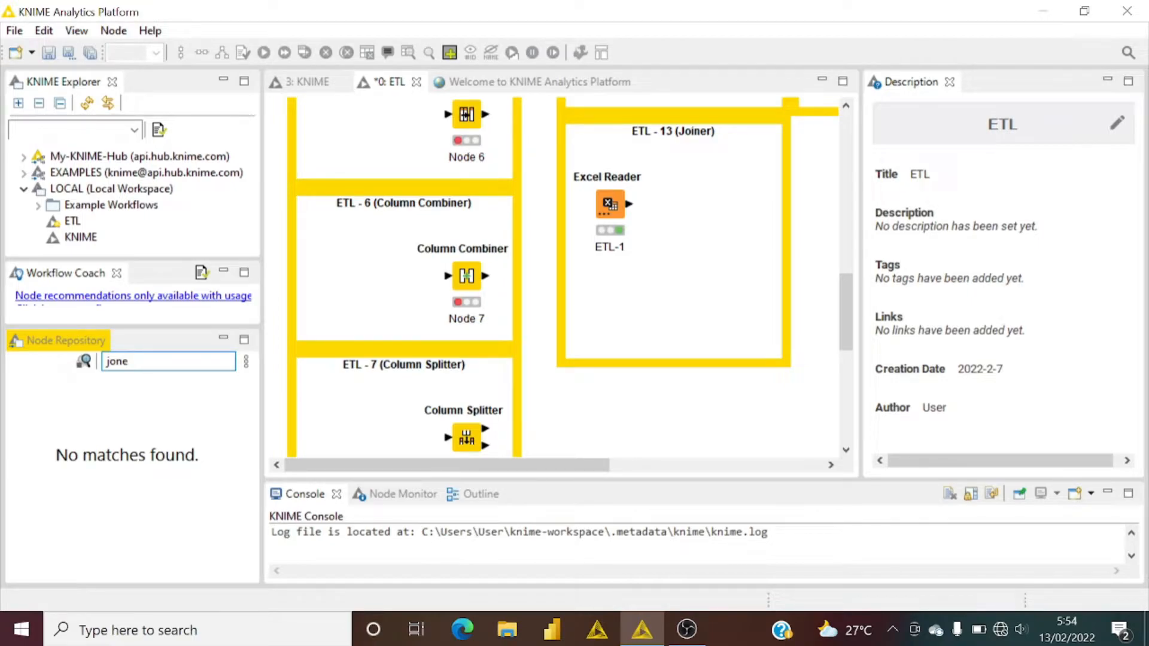
pyautogui.press('BackSpace')
pyautogui.press('BackSpace')
pyautogui.write('in')
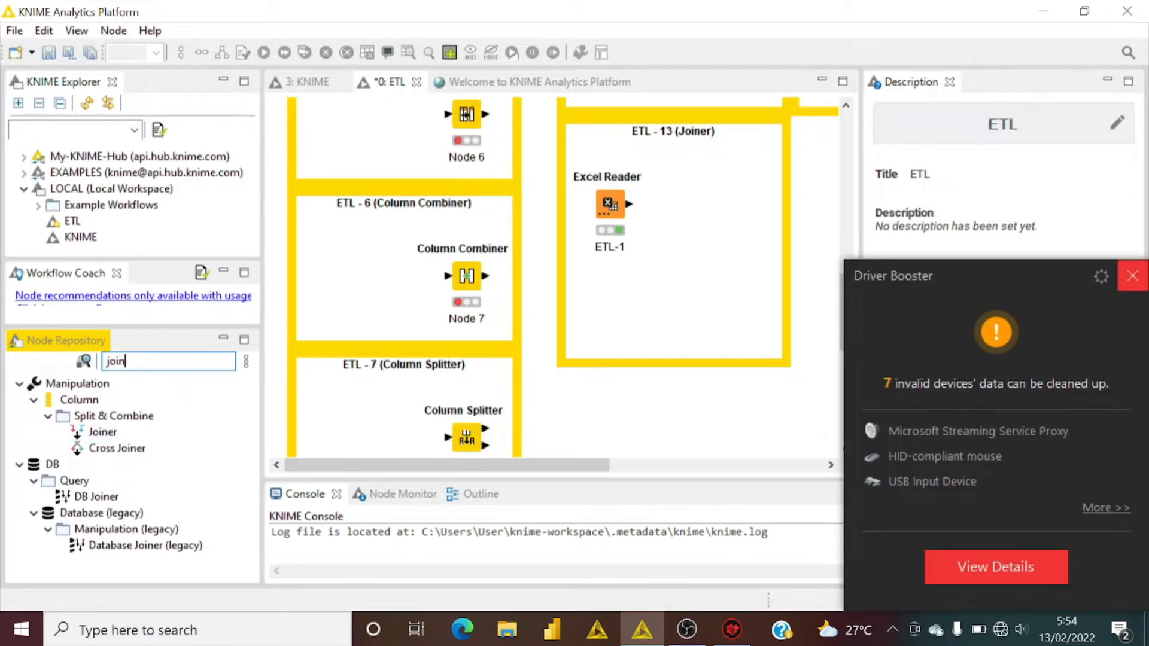
pyautogui.click(1132, 275)
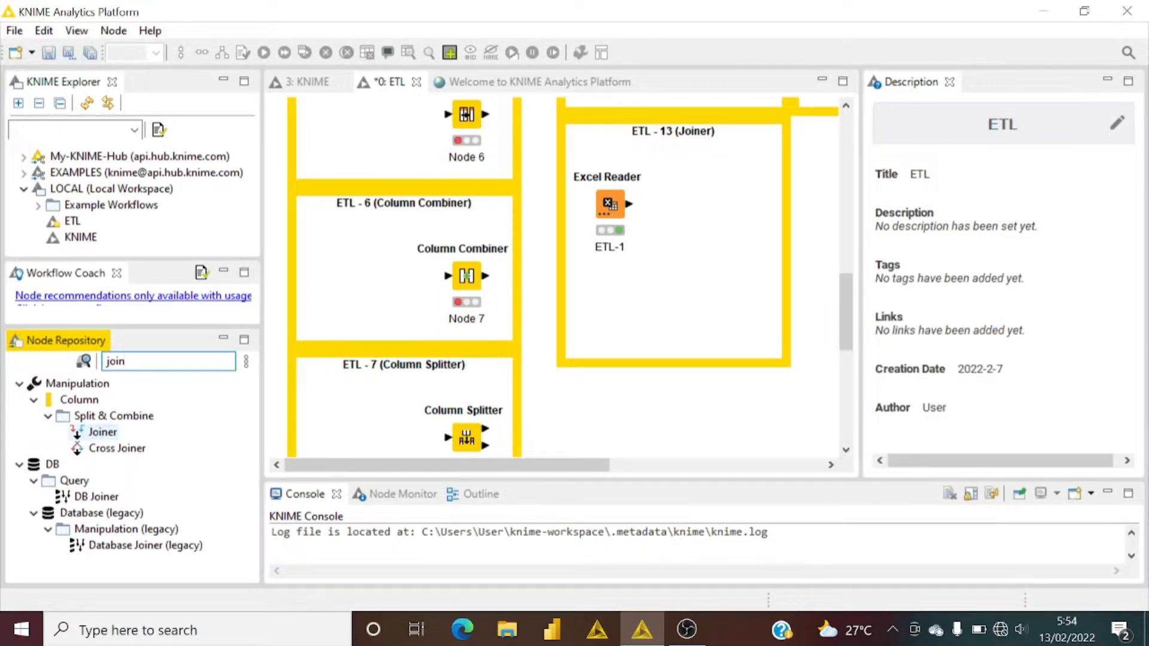
pyautogui.click(102, 432)
pyautogui.moveTo(102, 432); pyautogui.dragTo(717, 239)
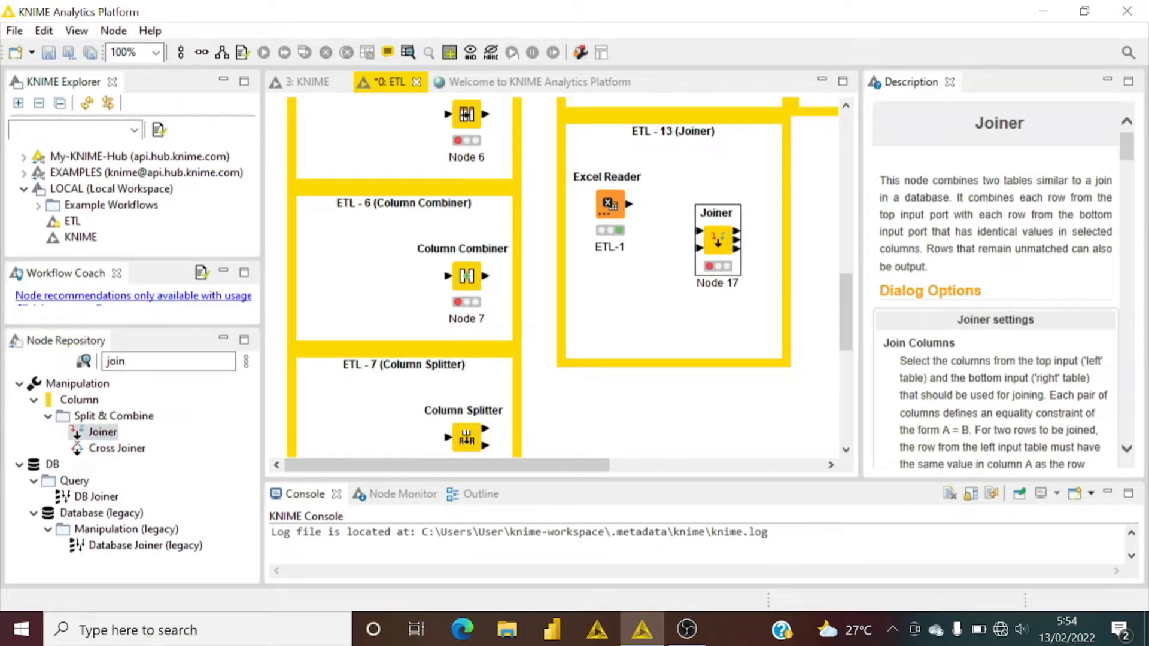
pyautogui.moveTo(629, 204); pyautogui.dragTo(698, 231)
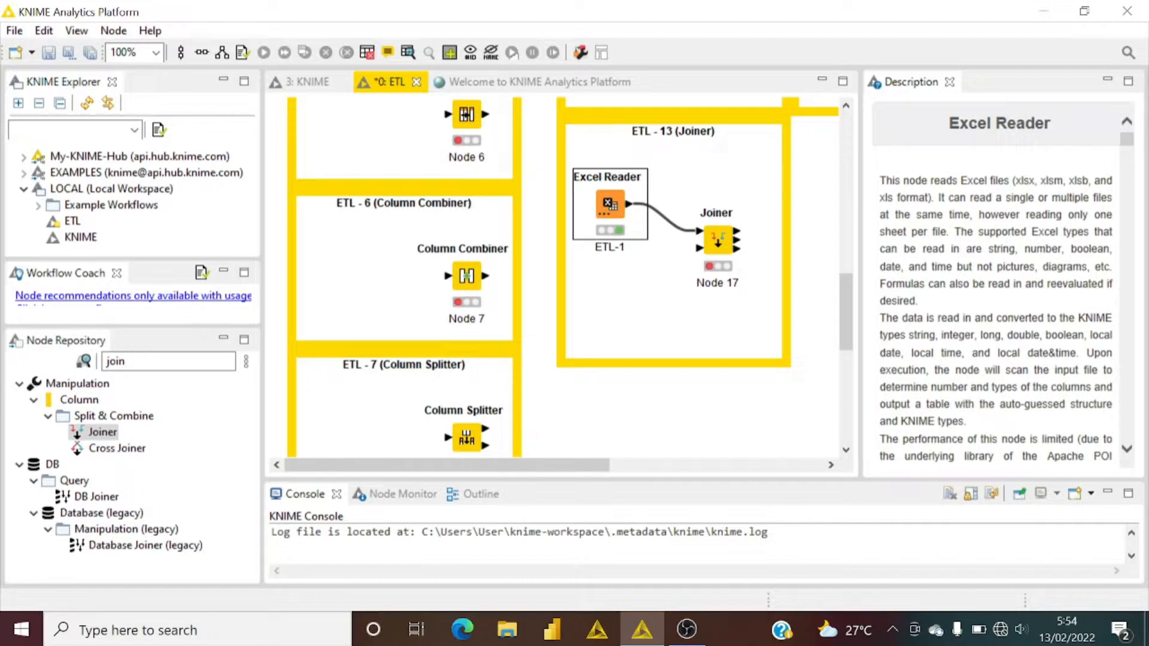
# Step: Paste a copy of the Excel Reader, place it below the original, and label it Master ETL-1
pyautogui.hotkey('ctrl', 'v')
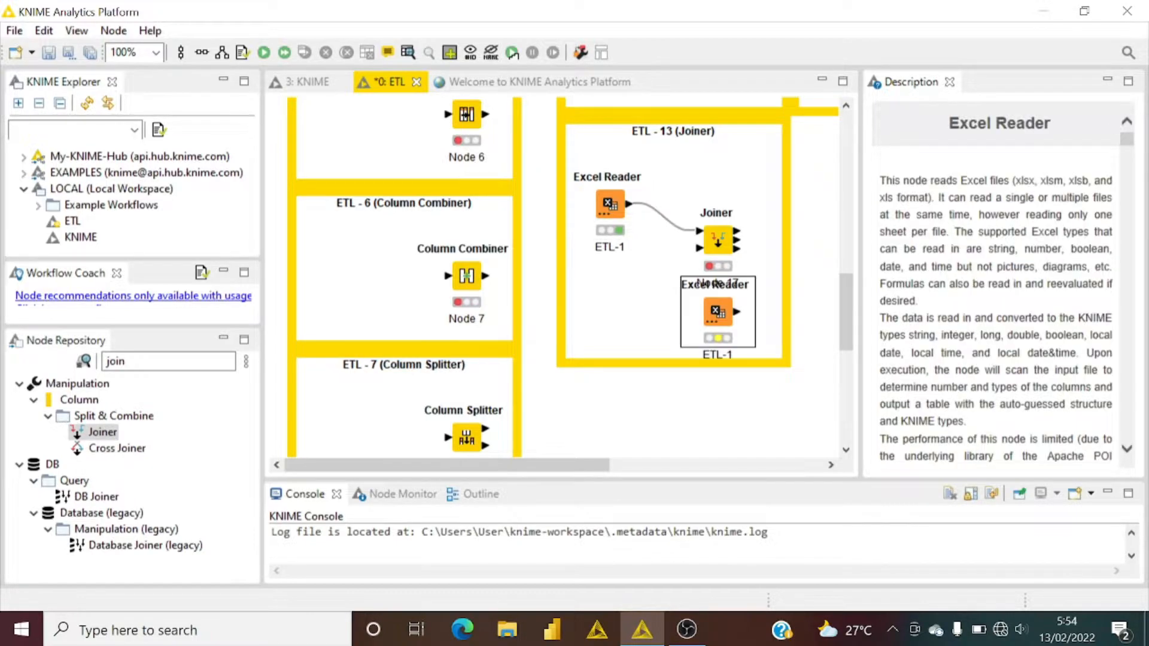
pyautogui.moveTo(717, 312); pyautogui.dragTo(610, 294)
pyautogui.click(610, 336)
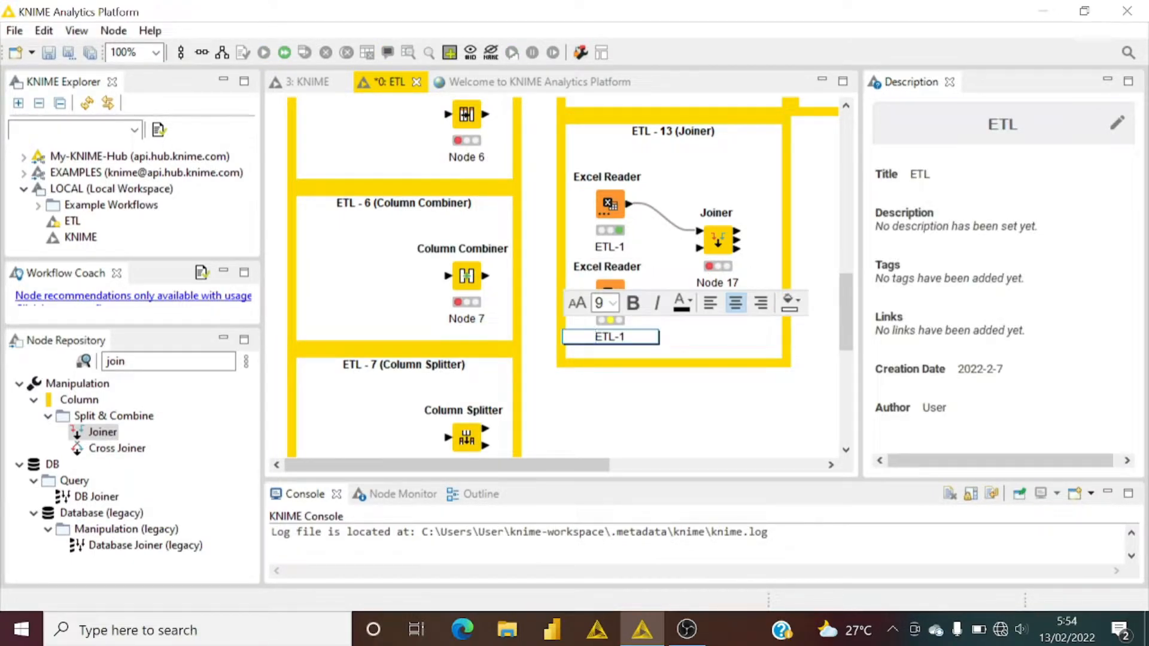
pyautogui.write('Master')
pyautogui.press('Return')
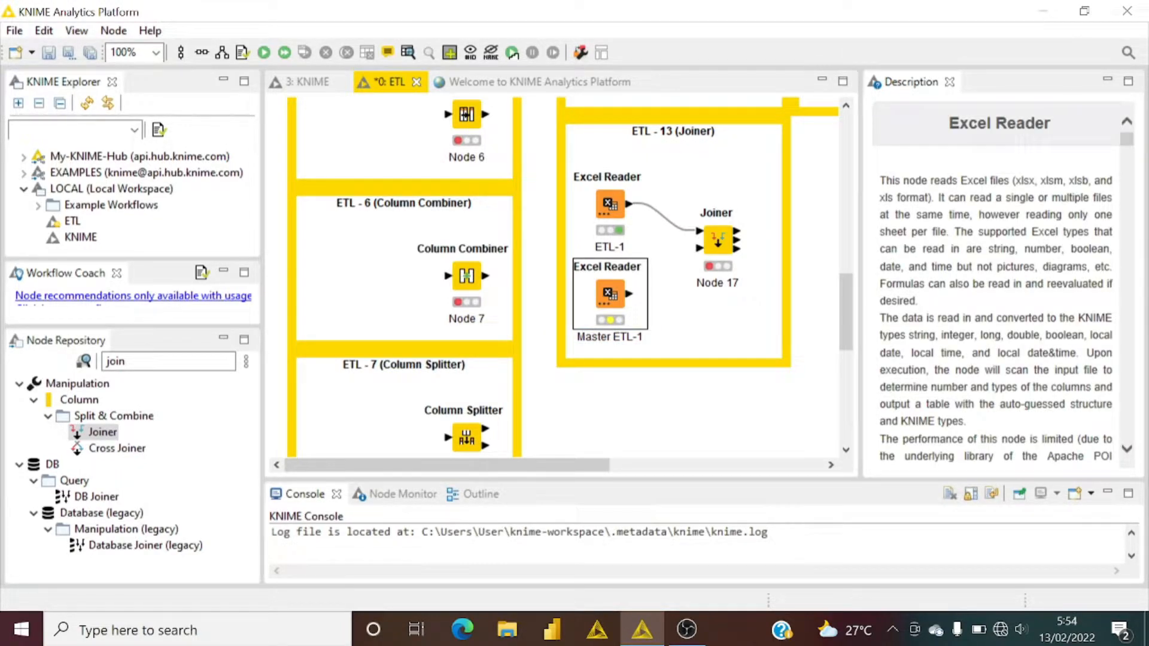
# Step: Configure the Master ETL-1 Excel Reader to read the Master City sheet of Data Dummy.xlsx, checking the preview before accepting
pyautogui.doubleClick(610, 294)
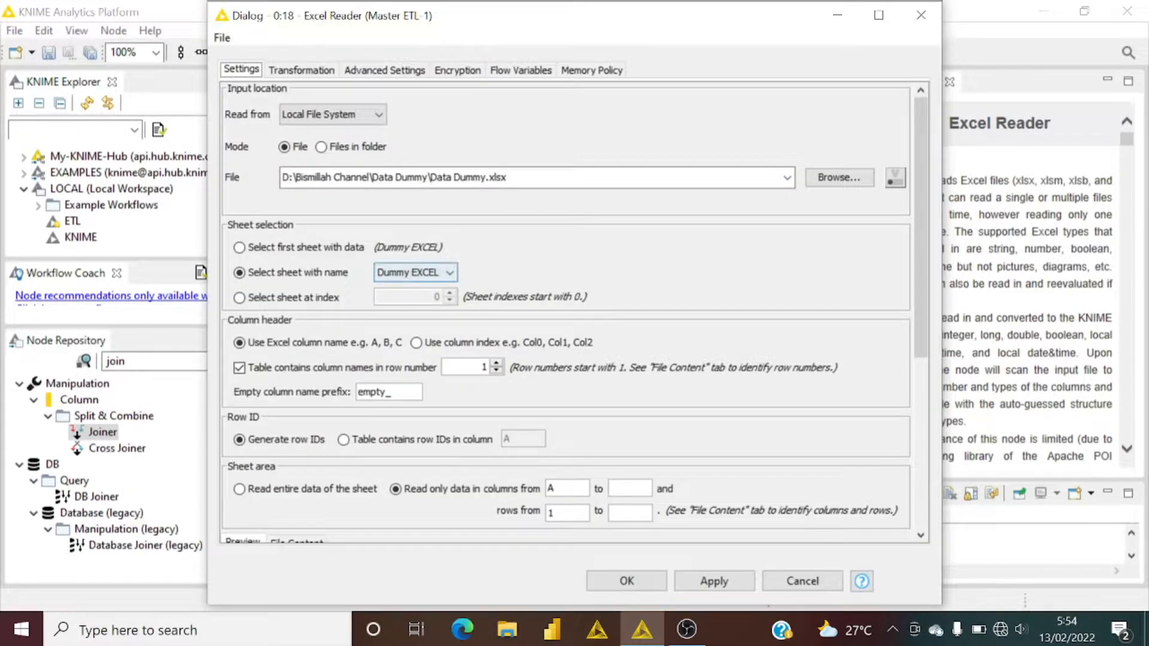
pyautogui.click(425, 273)
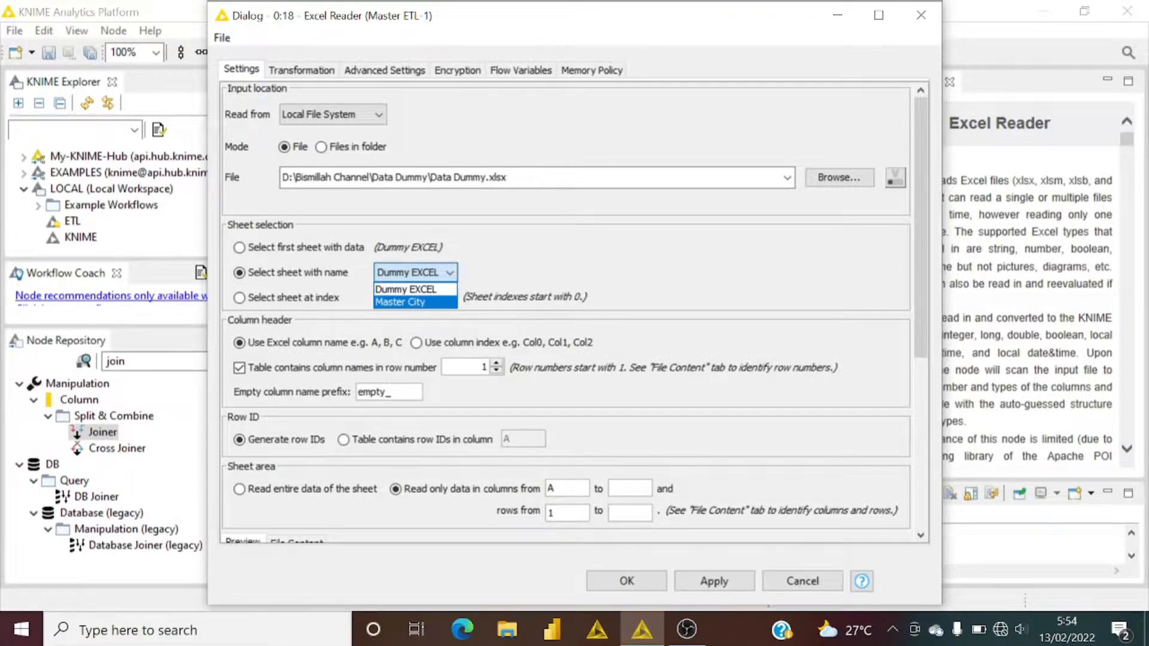
pyautogui.click(413, 302)
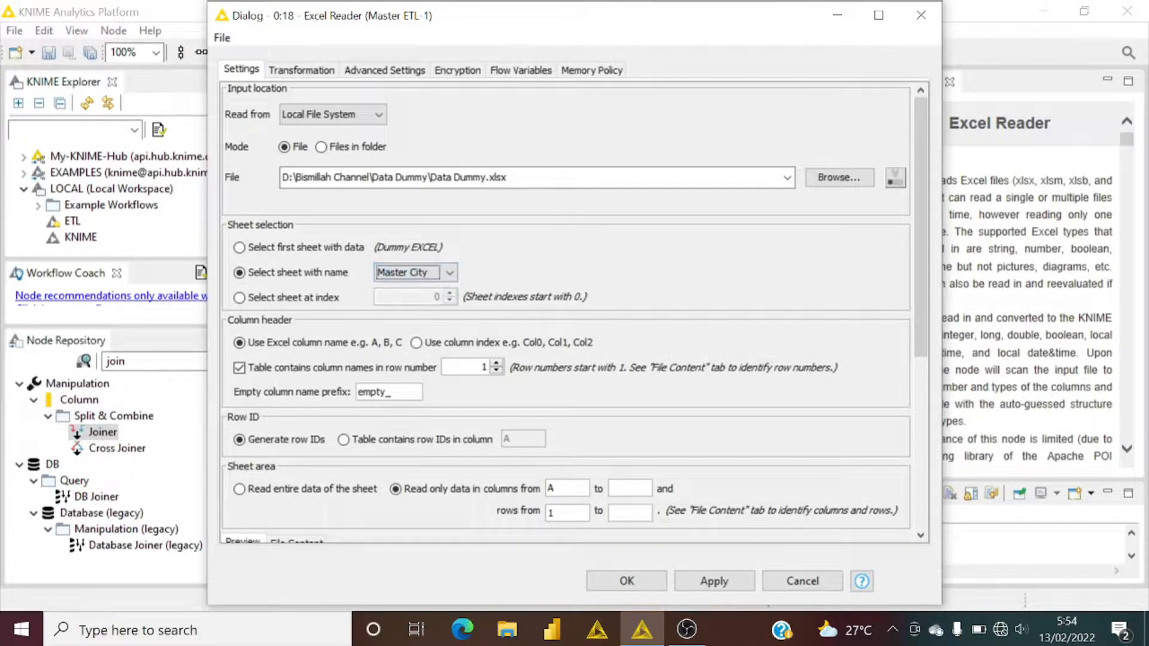
pyautogui.scroll(-2, 573, 312)
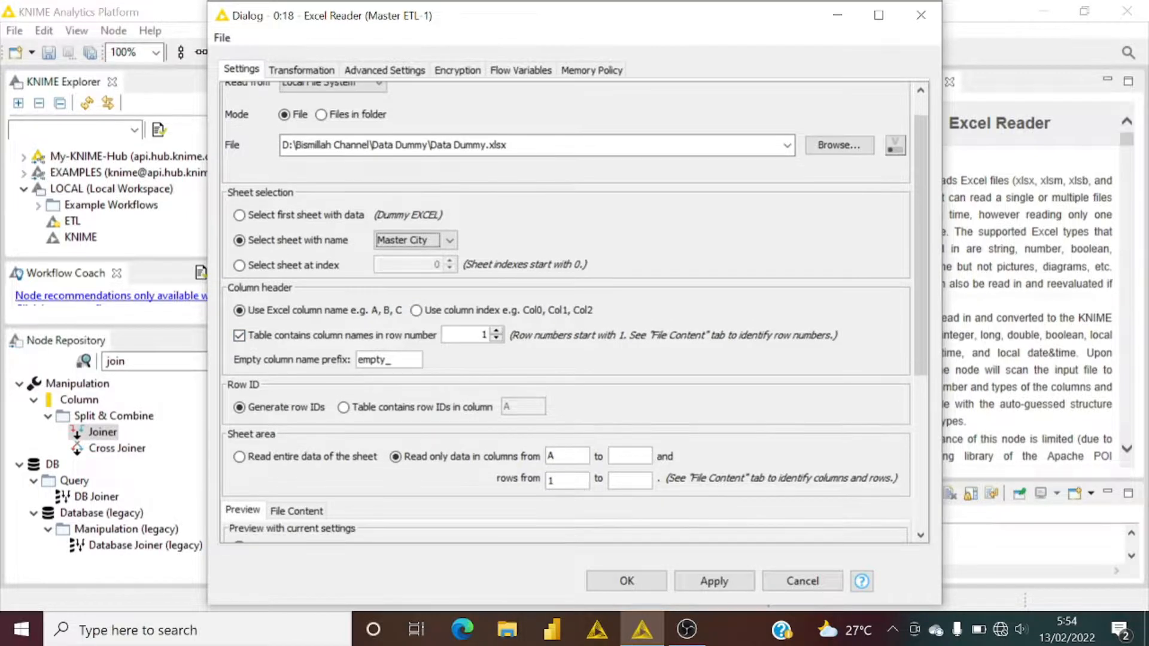
pyautogui.scroll(-5, 573, 312)
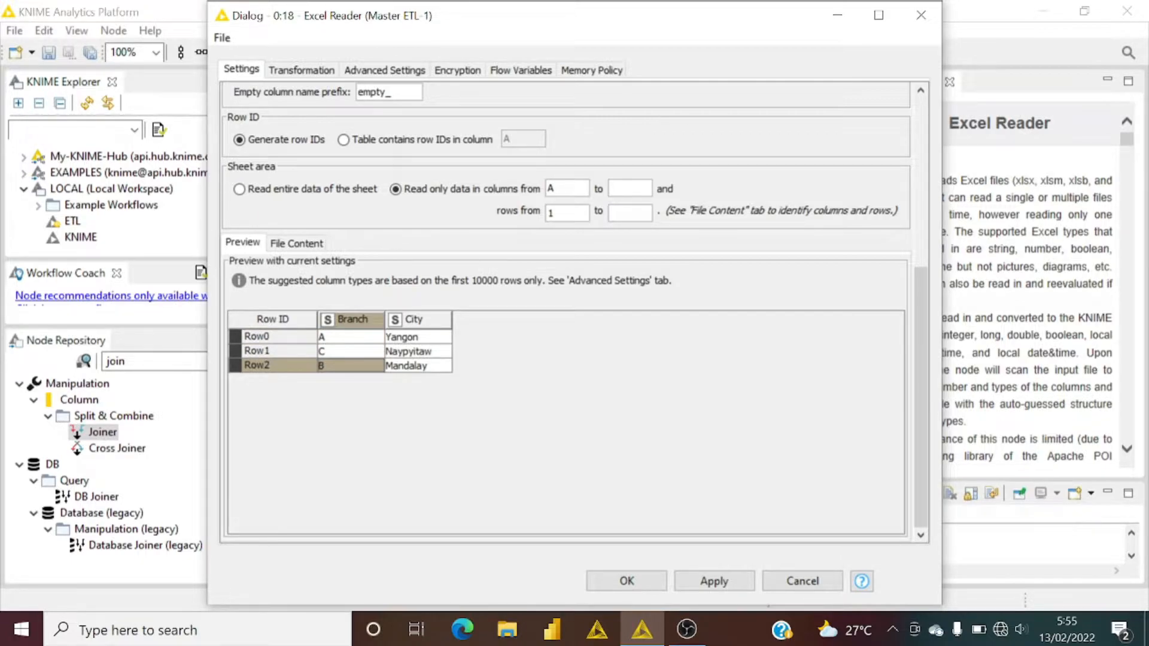
pyautogui.click(350, 337)
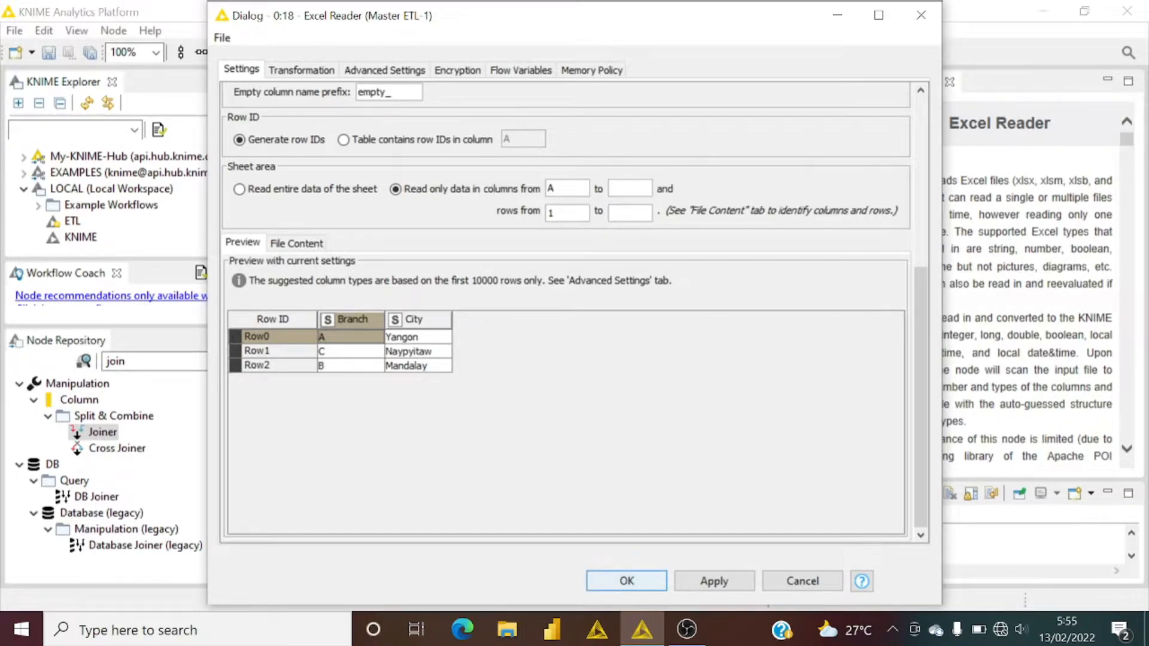
pyautogui.click(627, 581)
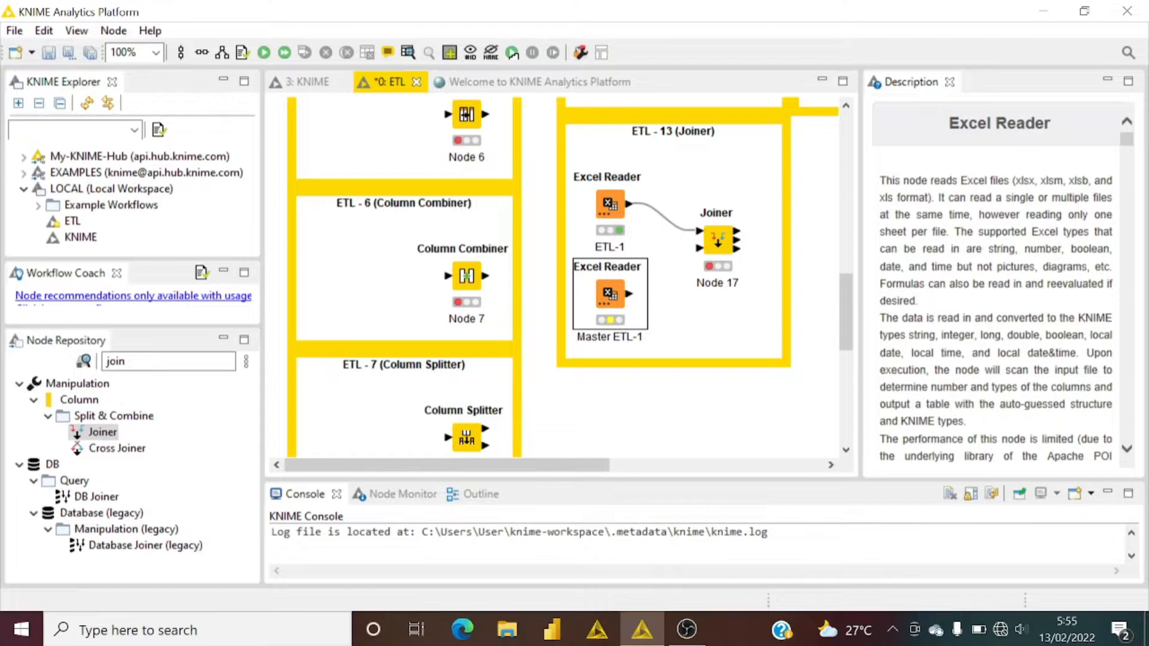
# Step: Execute the Master ETL-1 Excel Reader and view its output table
pyautogui.press('F7')
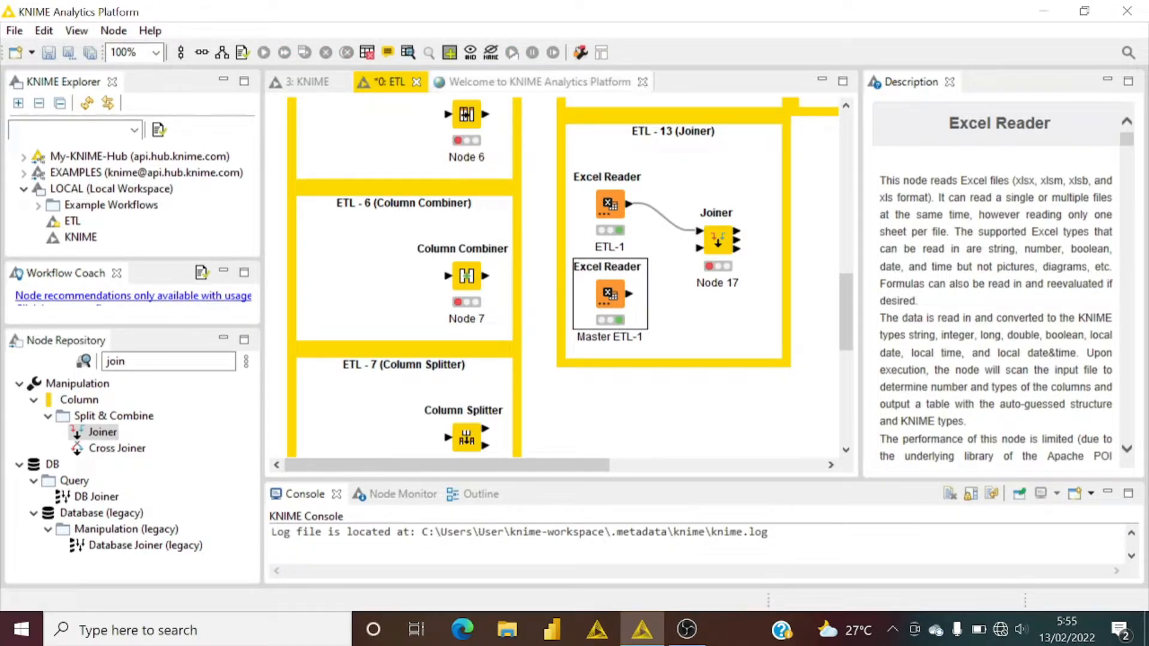
pyautogui.click(408, 52)
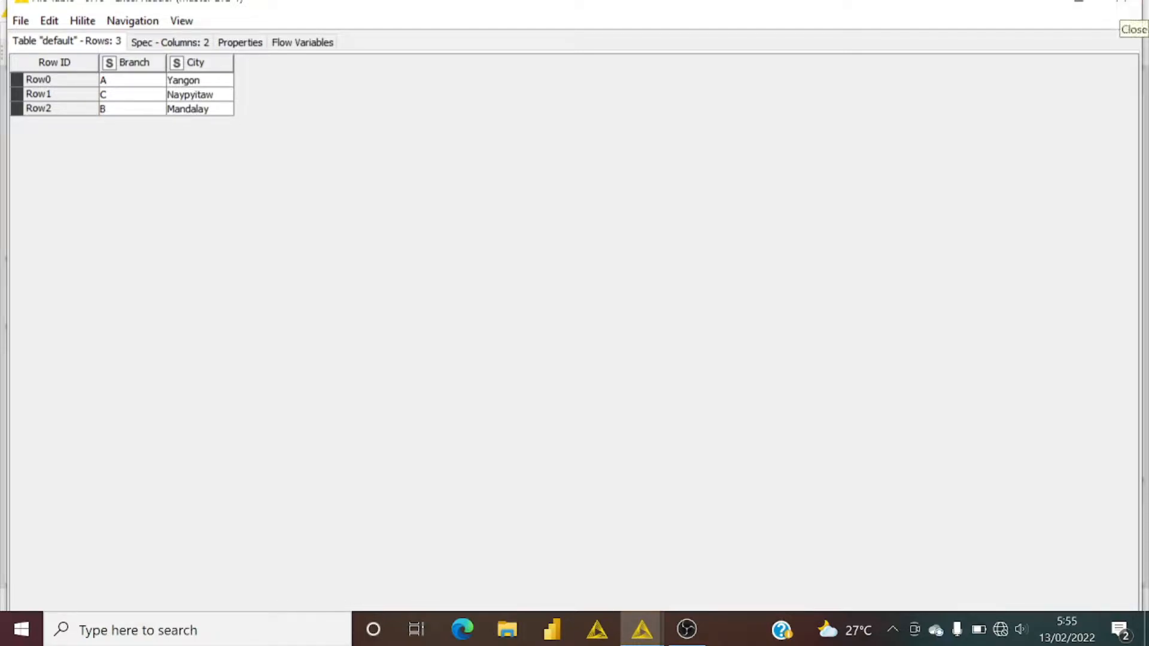
pyautogui.click(1120, 5)
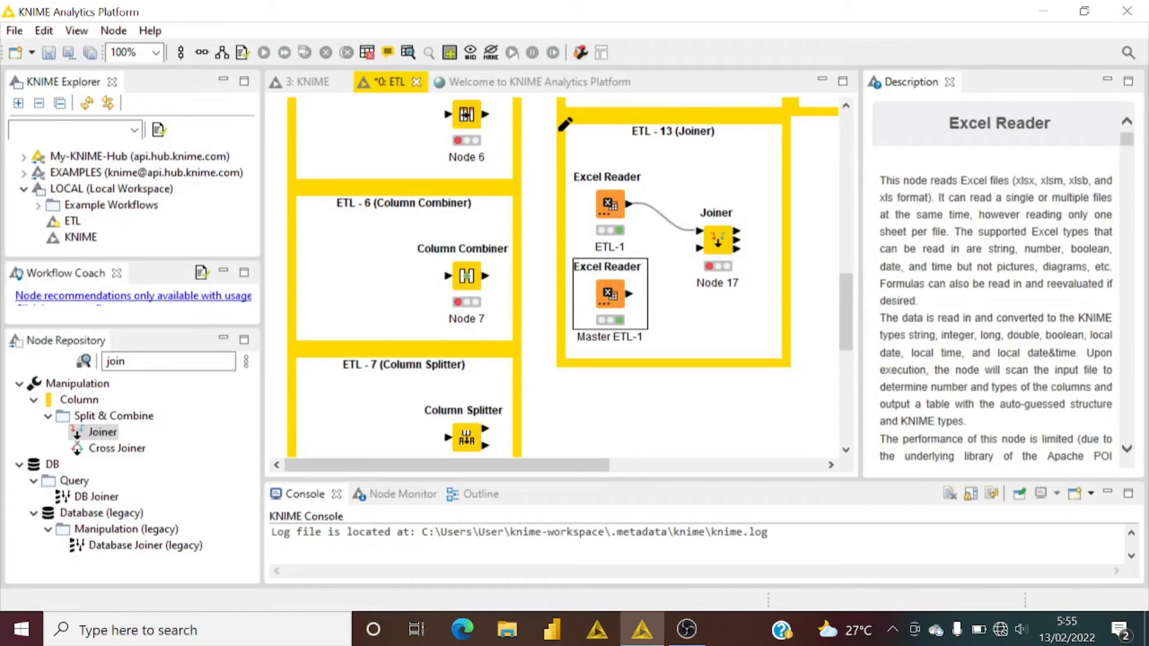
# Step: Connect Master ETL-1 to the Joiner's bottom input and add a matching criterion pairing Branch in the top table with Branch in the bottom table
pyautogui.moveTo(628, 293); pyautogui.dragTo(718, 239)
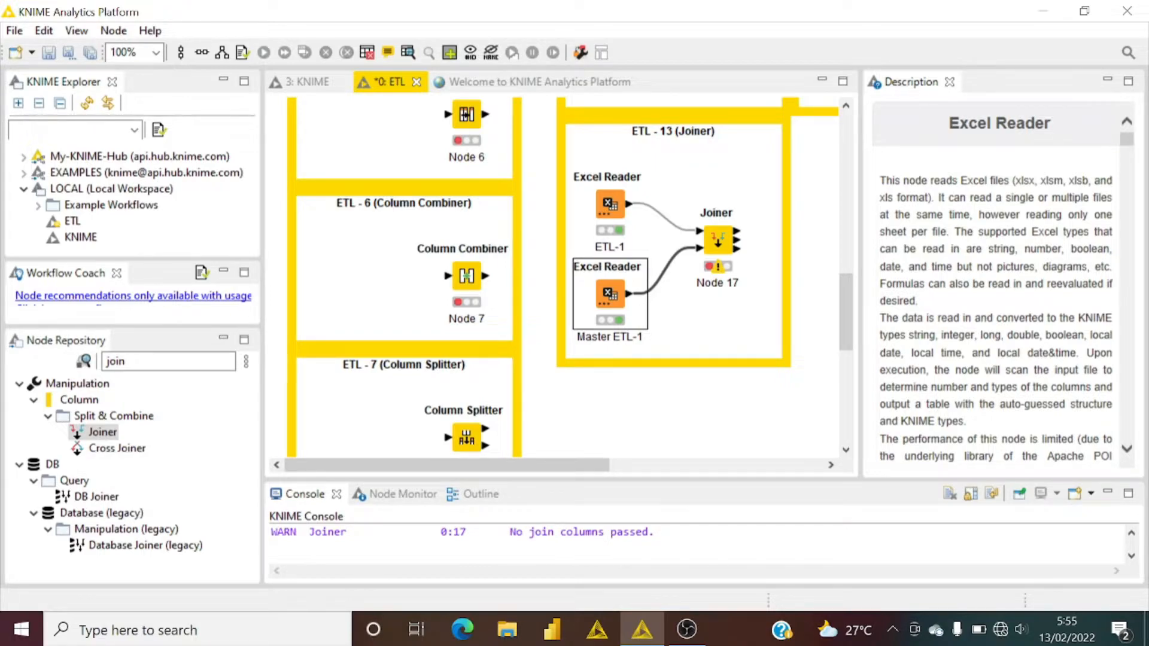
pyautogui.doubleClick(718, 239)
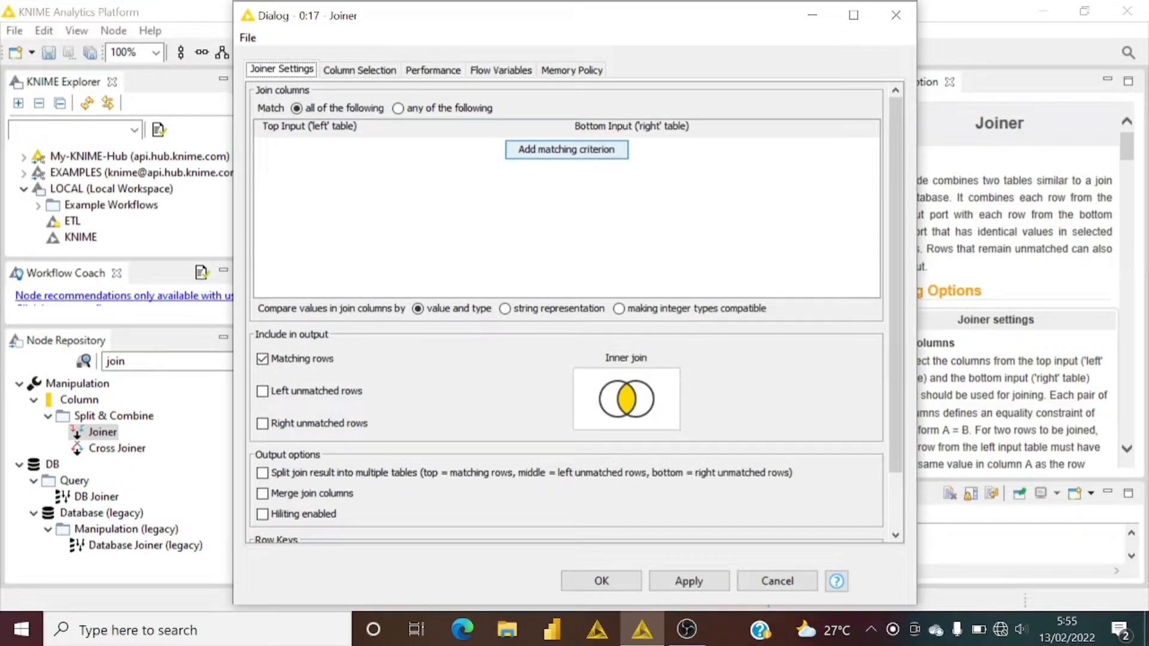
pyautogui.press('space')
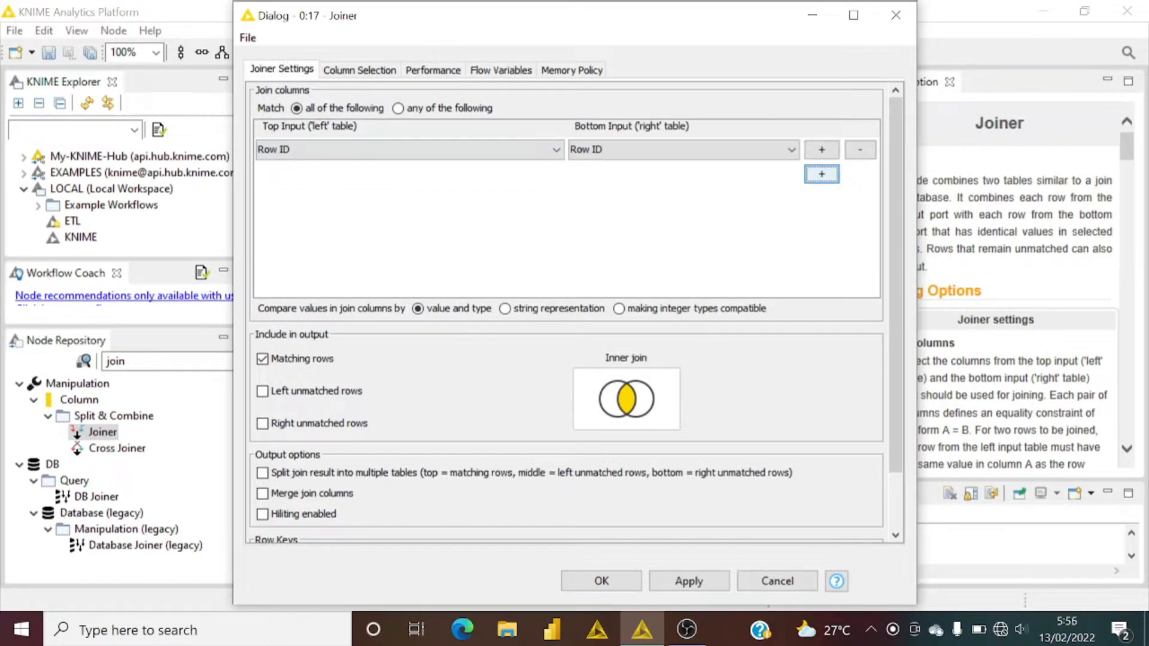
pyautogui.click(409, 149)
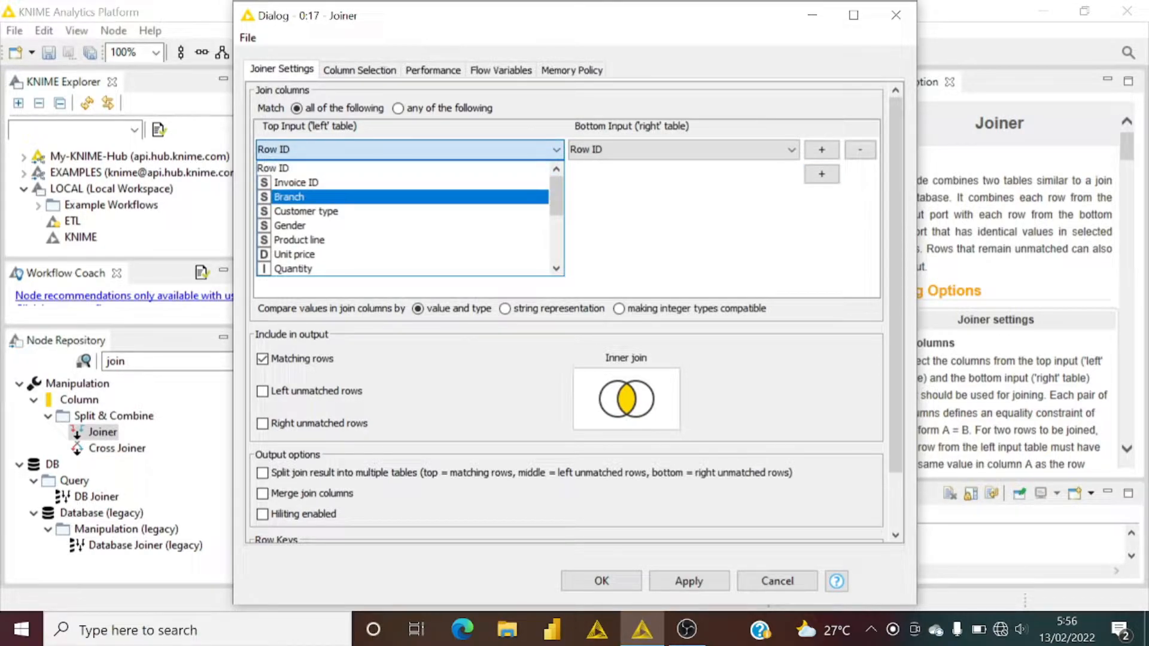
pyautogui.press('Return')
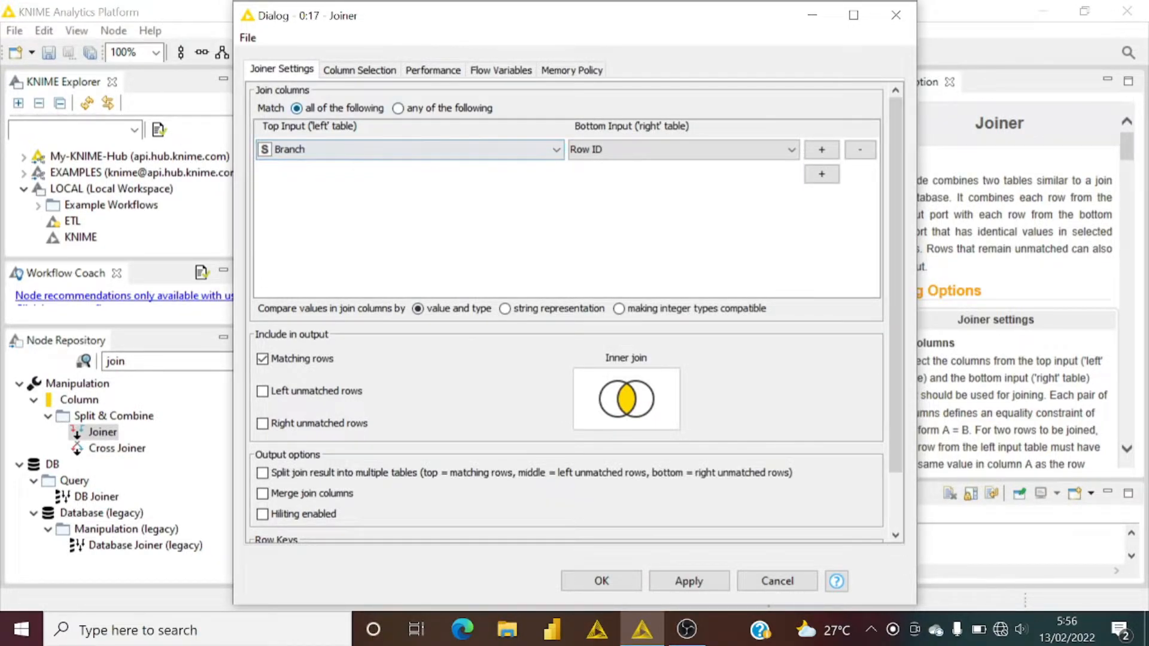
pyautogui.click(683, 150)
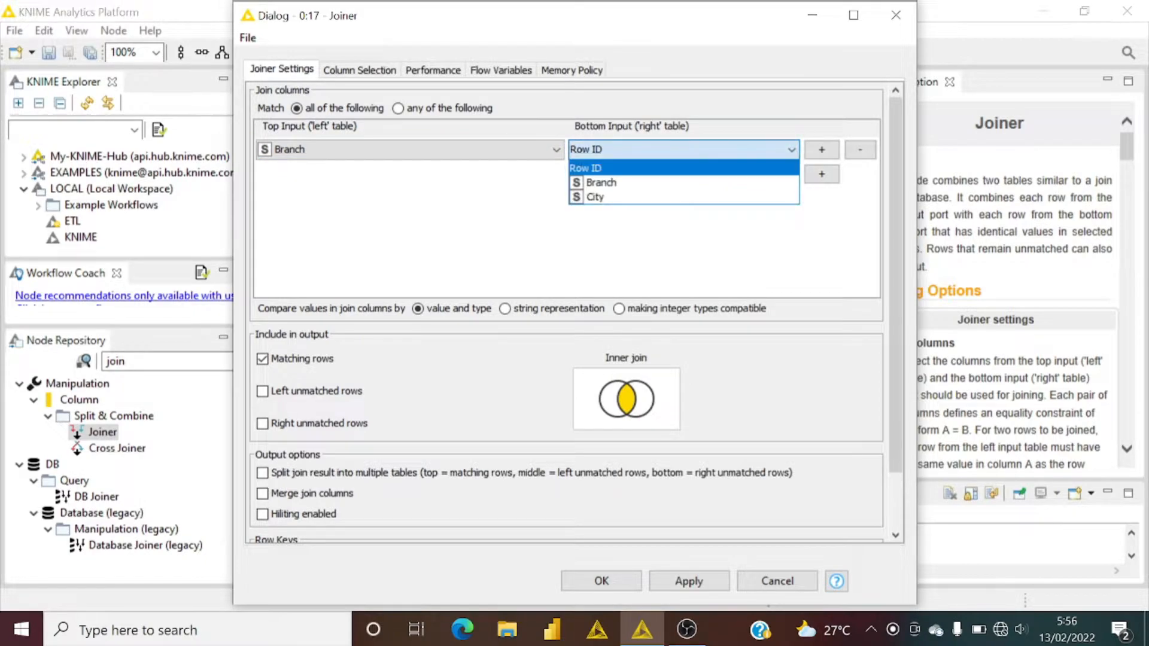
pyautogui.press('Down')
pyautogui.press('Down')
pyautogui.press('Up')
pyautogui.press('Return')
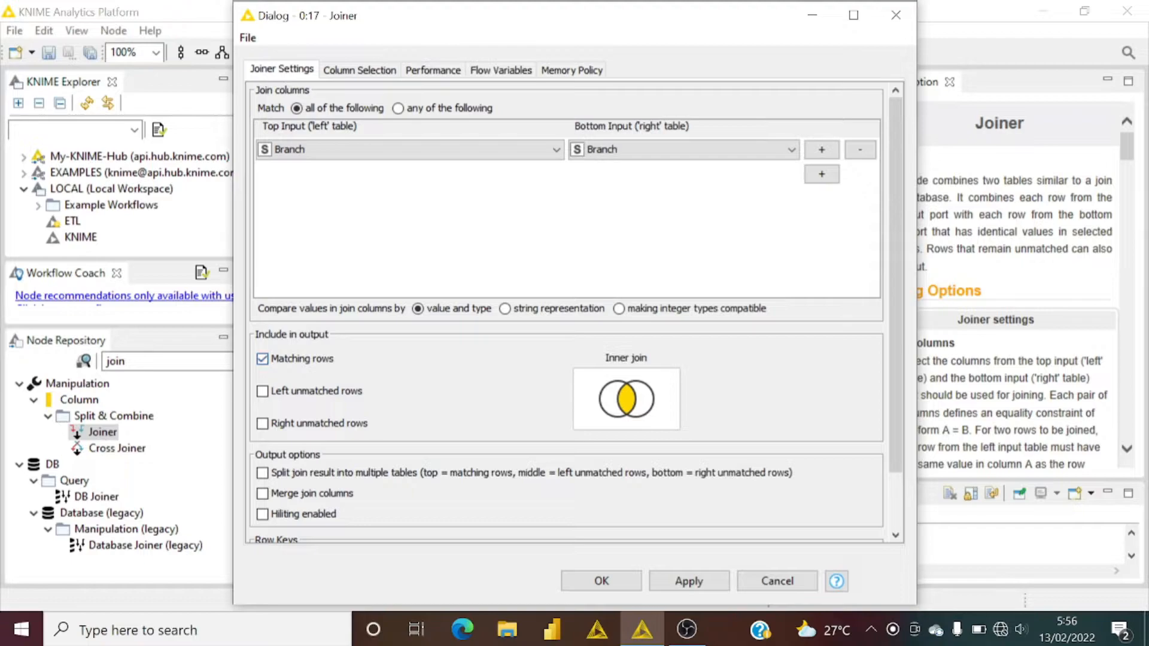
# Step: Review the Joiner's output and row key options, keeping only matching rows included, and accept the settings
pyautogui.scroll(-1, 262, 388)
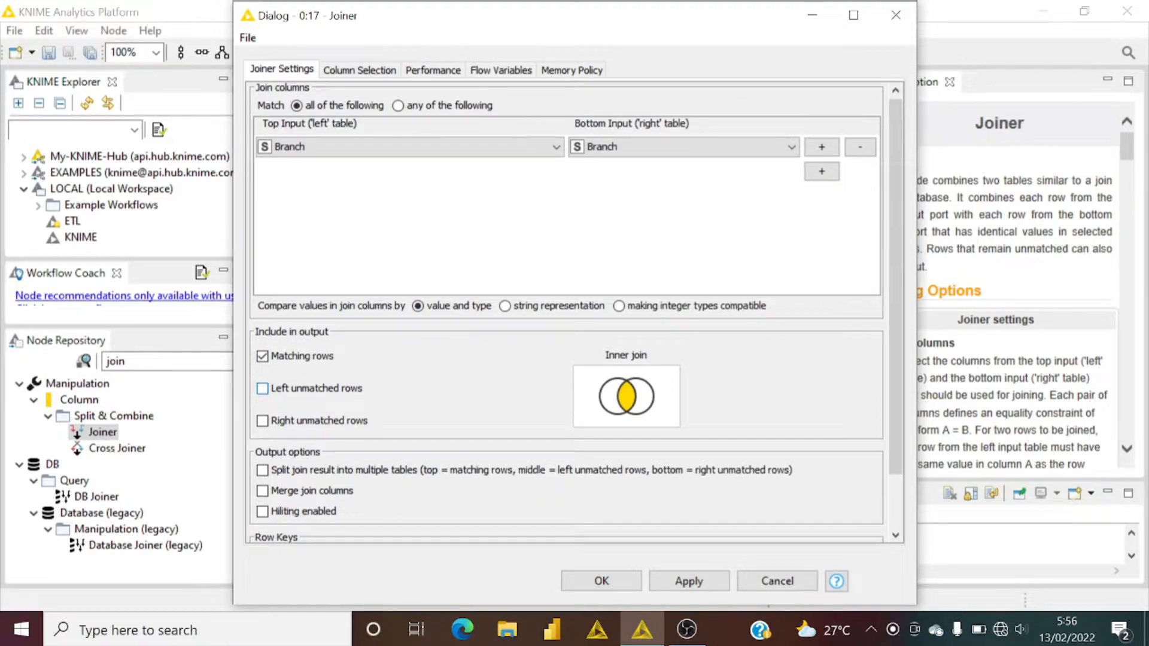
pyautogui.scroll(-3, 262, 383)
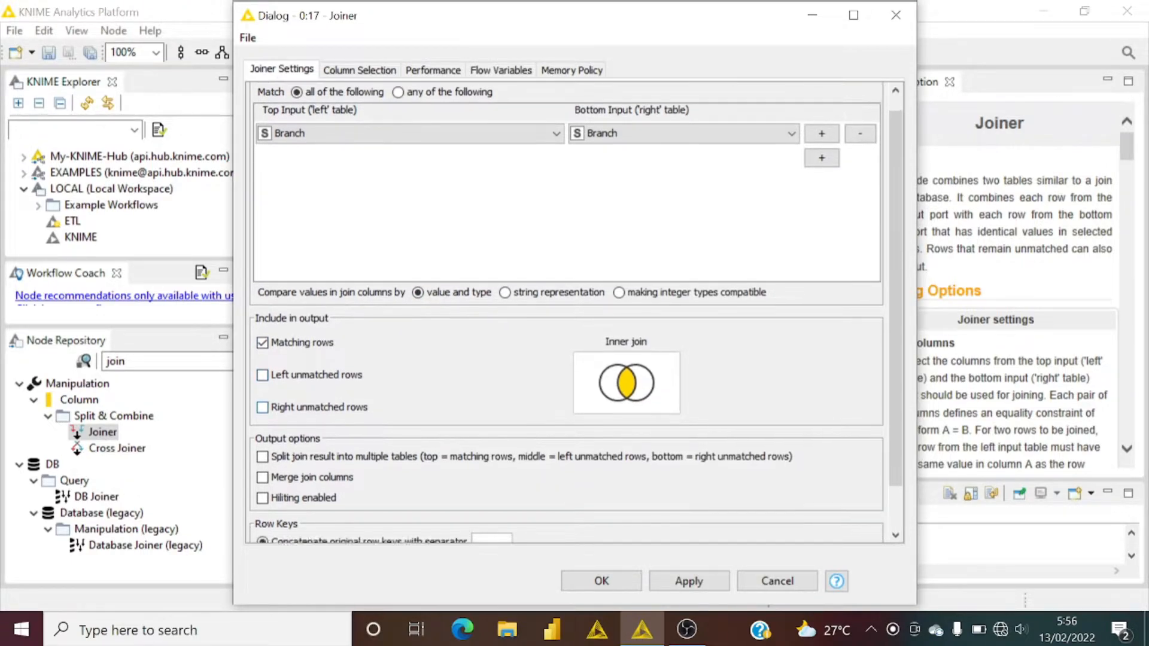
pyautogui.scroll(-2, 263, 383)
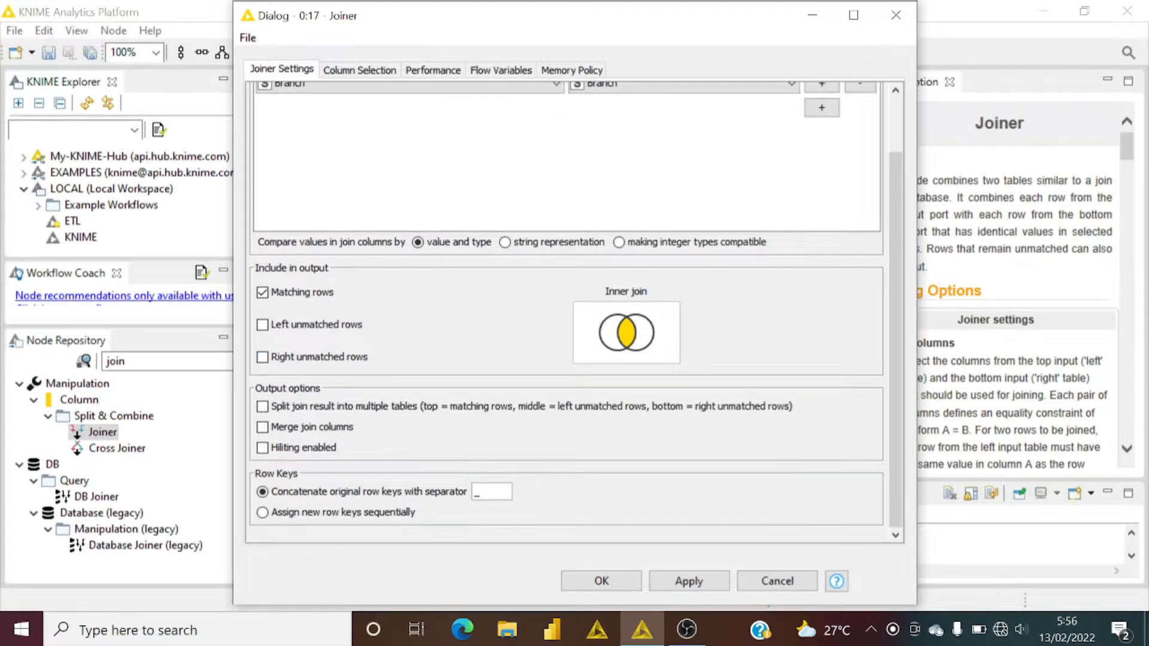
pyautogui.scroll(1, 262, 383)
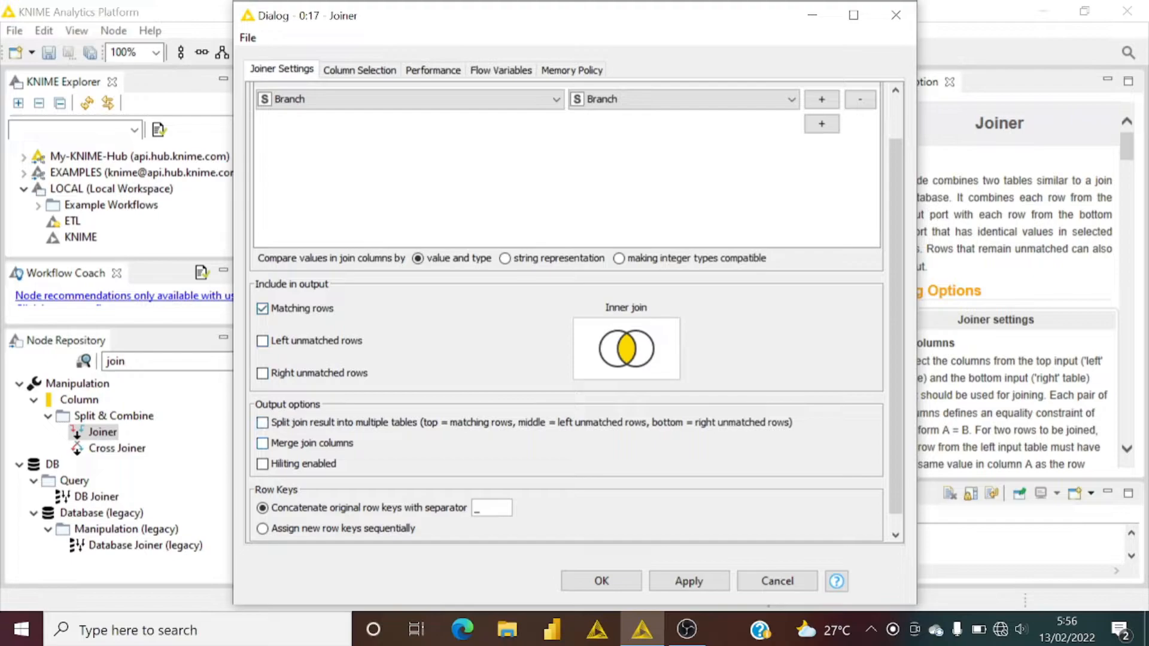
pyautogui.scroll(-1, 386, 464)
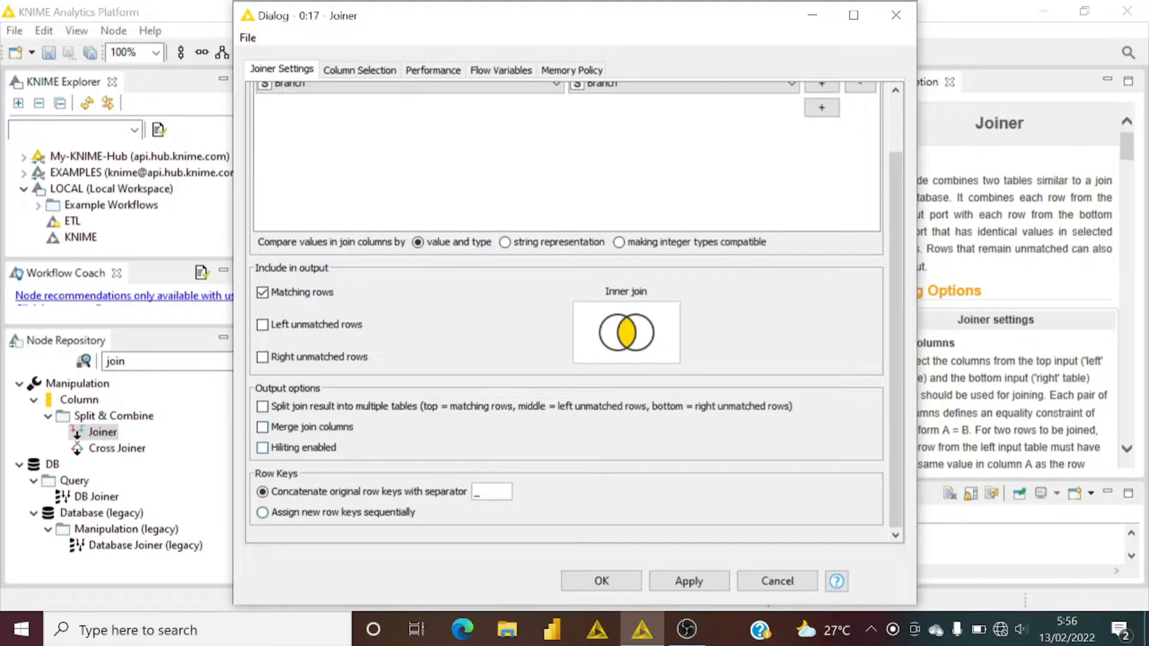
pyautogui.click(601, 581)
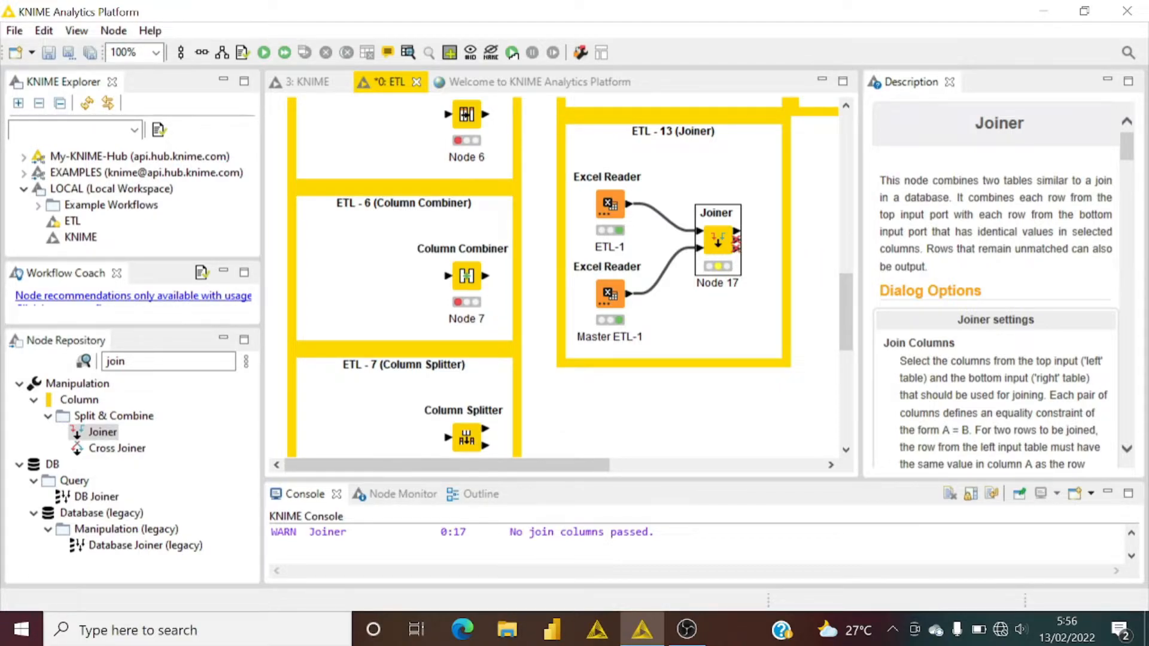
# Step: Execute the Joiner node and view its output table across to the City column
pyautogui.click(264, 53)
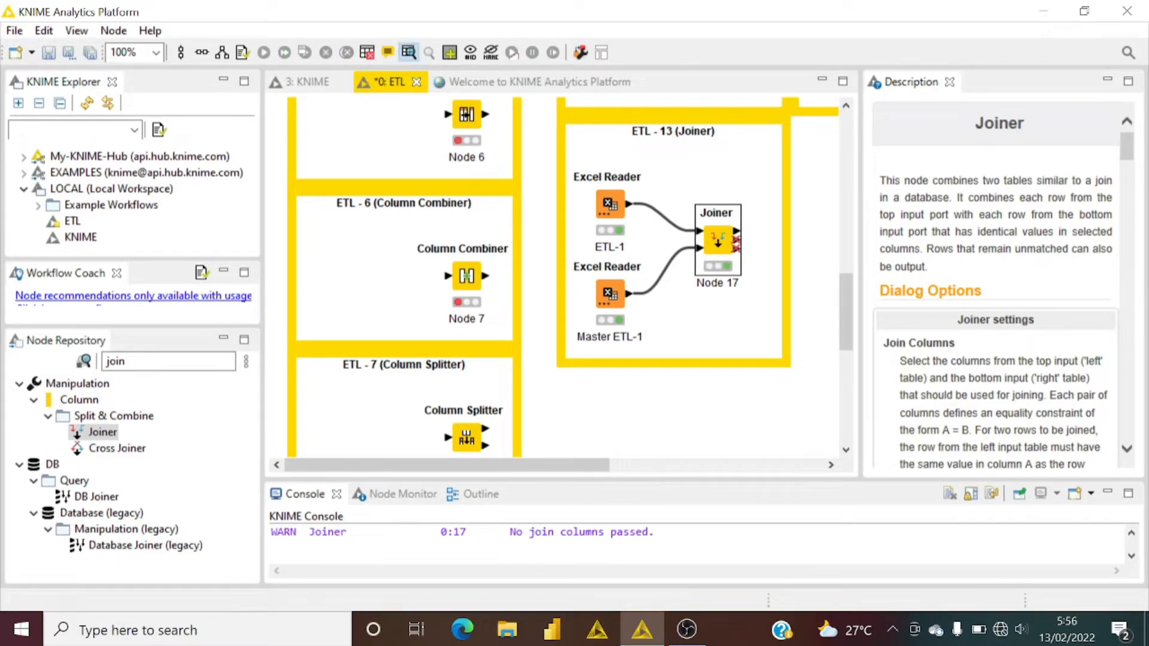
pyautogui.click(409, 53)
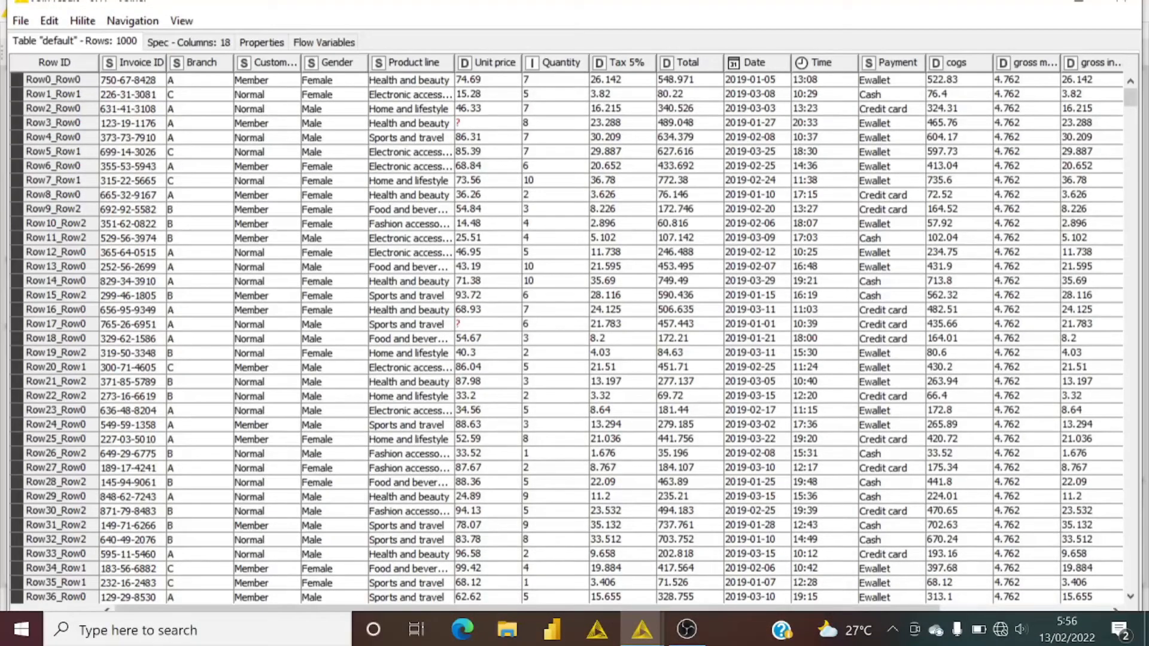
pyautogui.moveTo(527, 608); pyautogui.dragTo(694, 608)
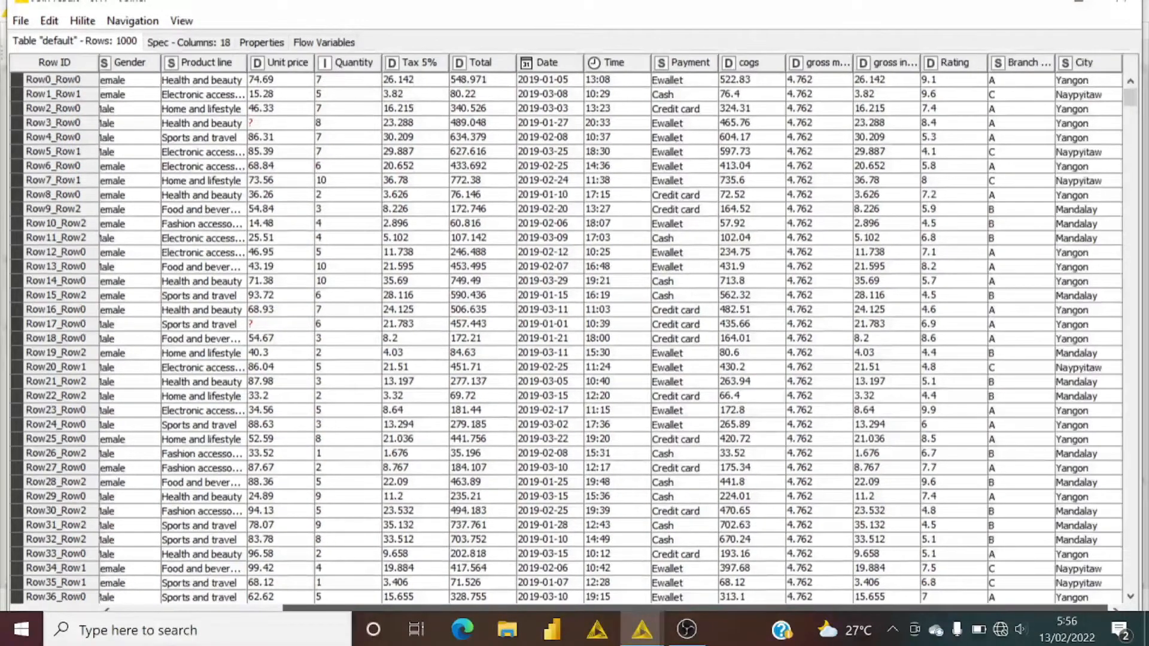
# Step: Examine the Branch and City values down the rows of the Joiner's output table and close the table
pyautogui.moveTo(1017, 80); pyautogui.dragTo(1089, 511)
pyautogui.scroll(-6, 573, 338)
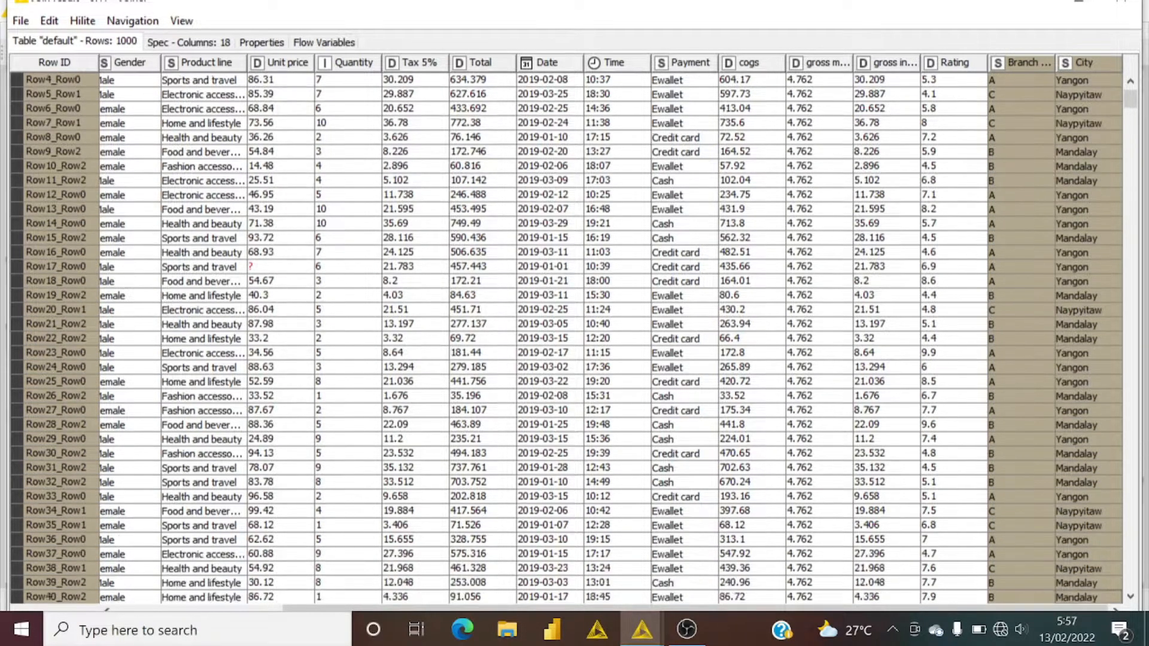
pyautogui.scroll(-4, 573, 338)
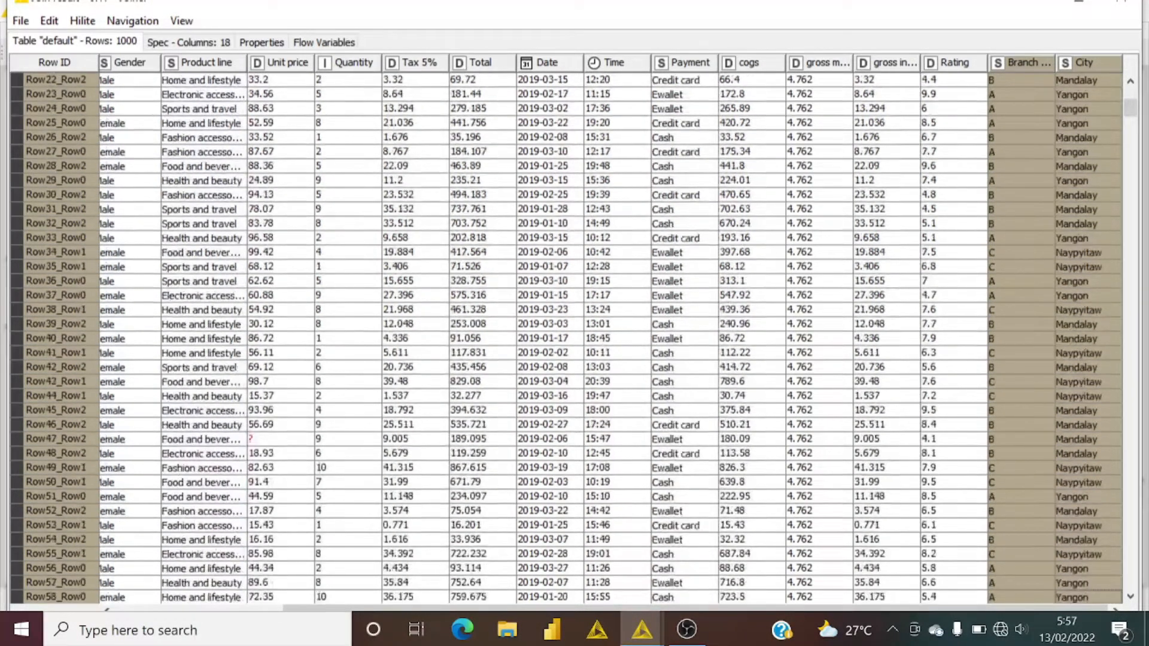
pyautogui.moveTo(1089, 511); pyautogui.dragTo(1077, 138)
pyautogui.scroll(6, 1077, 138)
pyautogui.scroll(3, 573, 338)
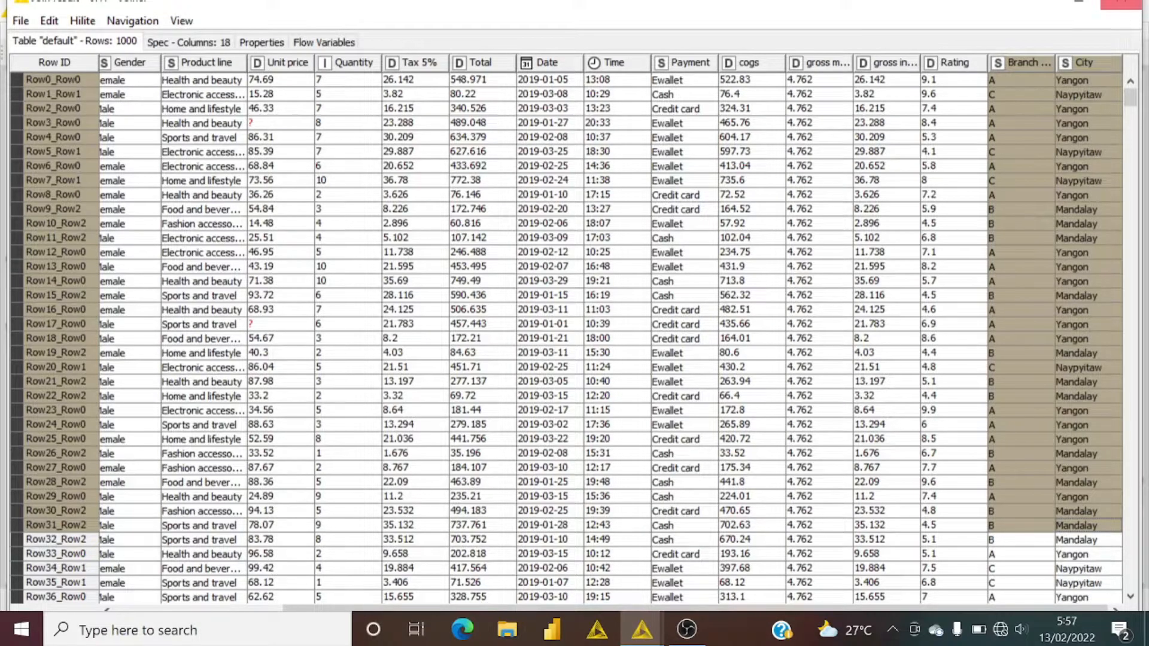
pyautogui.hotkey('alt', 'F4')
# Step: View the ETL-1 Excel Reader's output table across to its Rating column, then close it
pyautogui.click(604, 213)
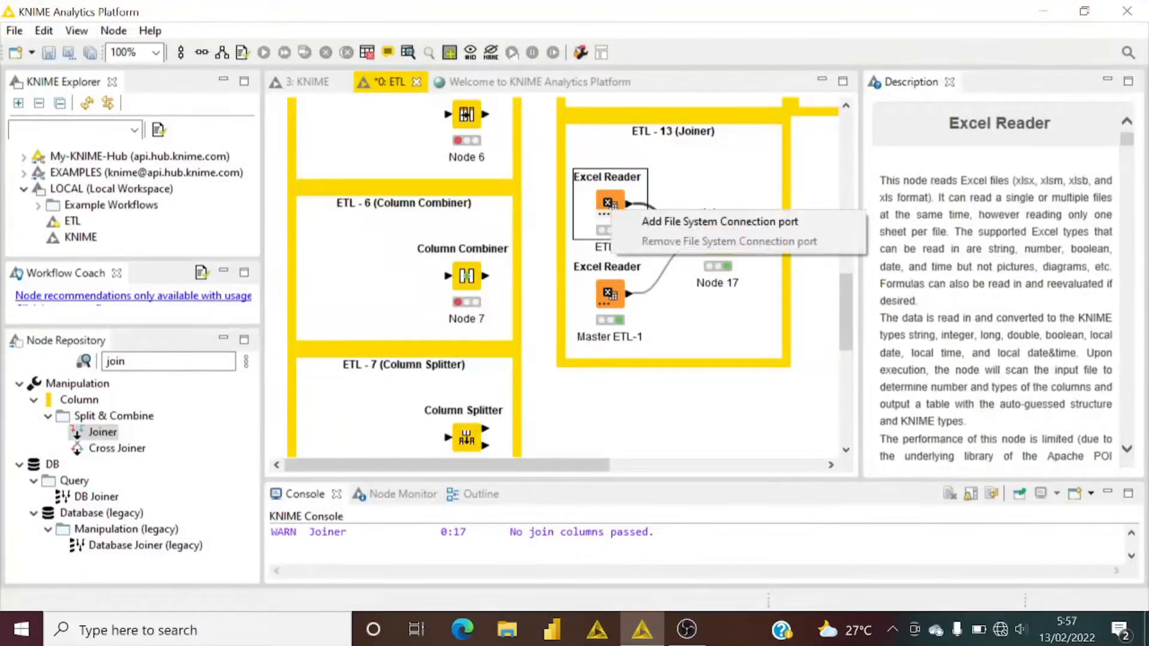
pyautogui.click(407, 53)
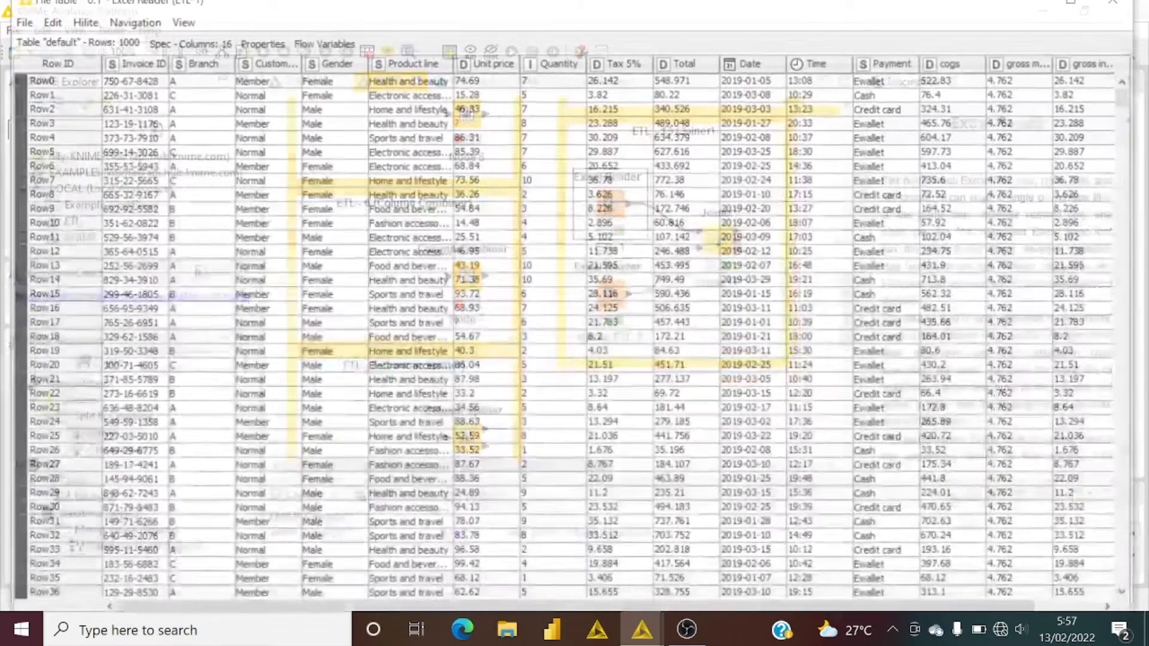
pyautogui.hscroll(3, 598, 335)
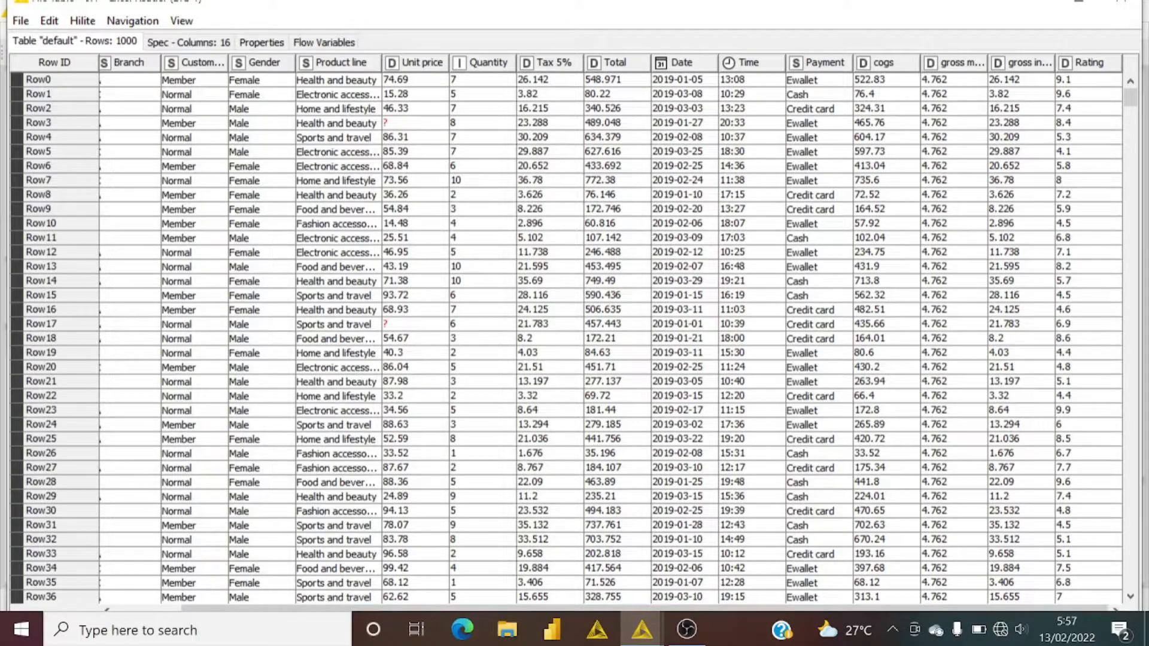
pyautogui.rightClick(1071, 64)
pyautogui.press('Escape')
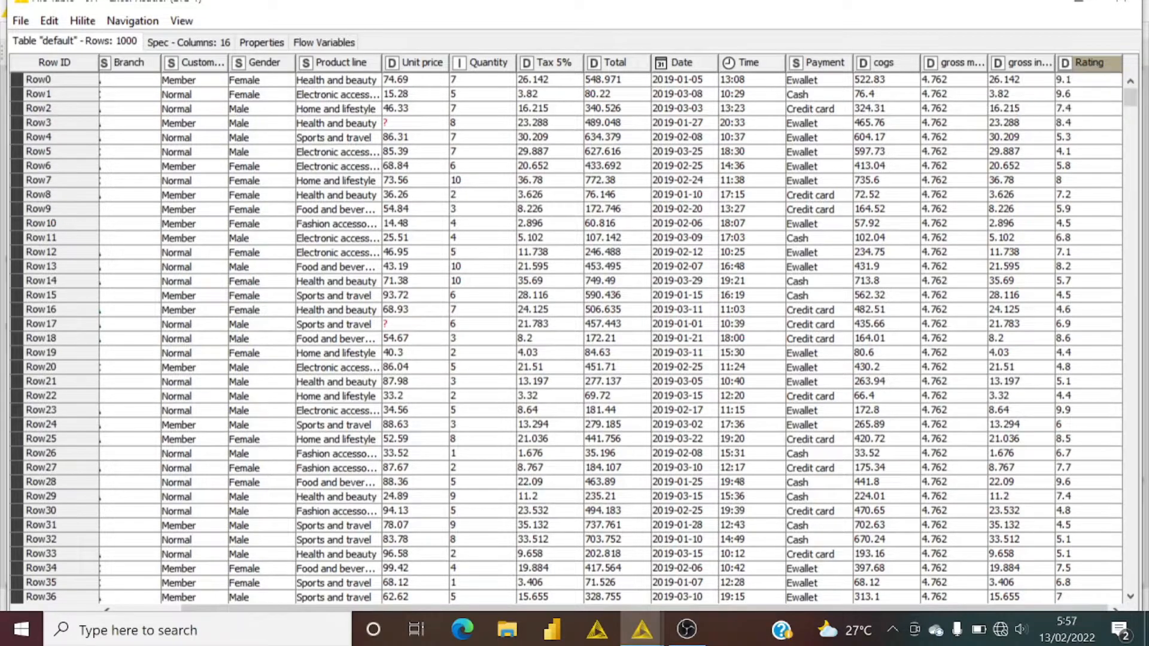
pyautogui.scroll(-6, 1071, 64)
pyautogui.scroll(6, 565, 338)
pyautogui.click(1120, 4)
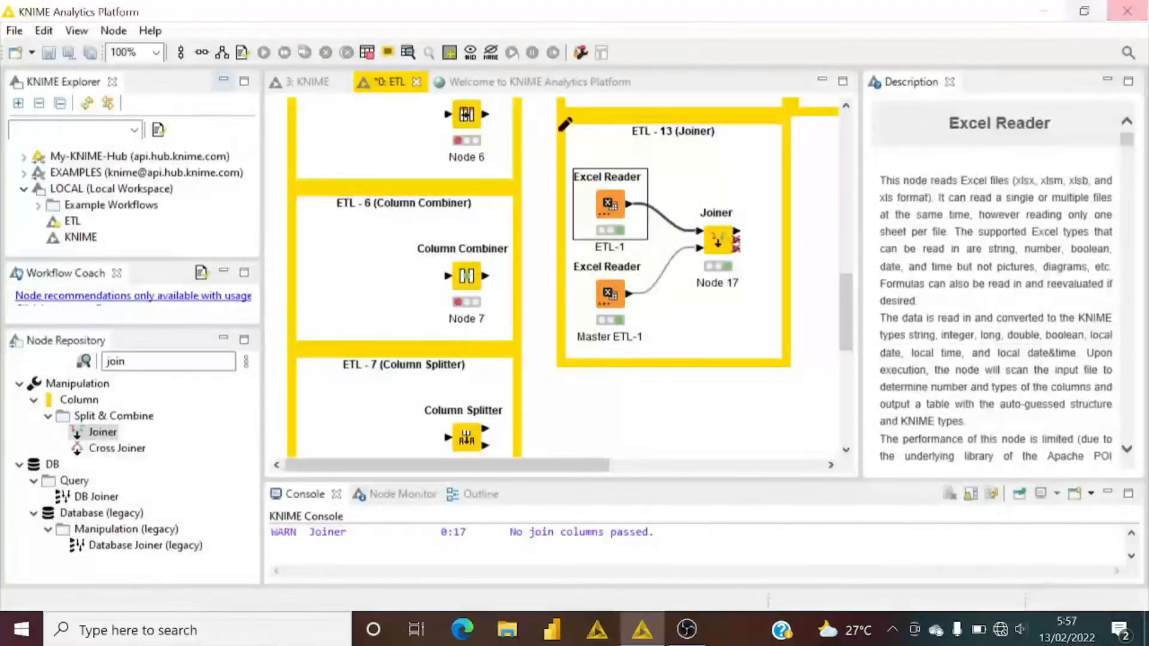
# Step: View the Master ETL-1 Excel Reader's output table with its Branch and City columns and close it
pyautogui.click(609, 294)
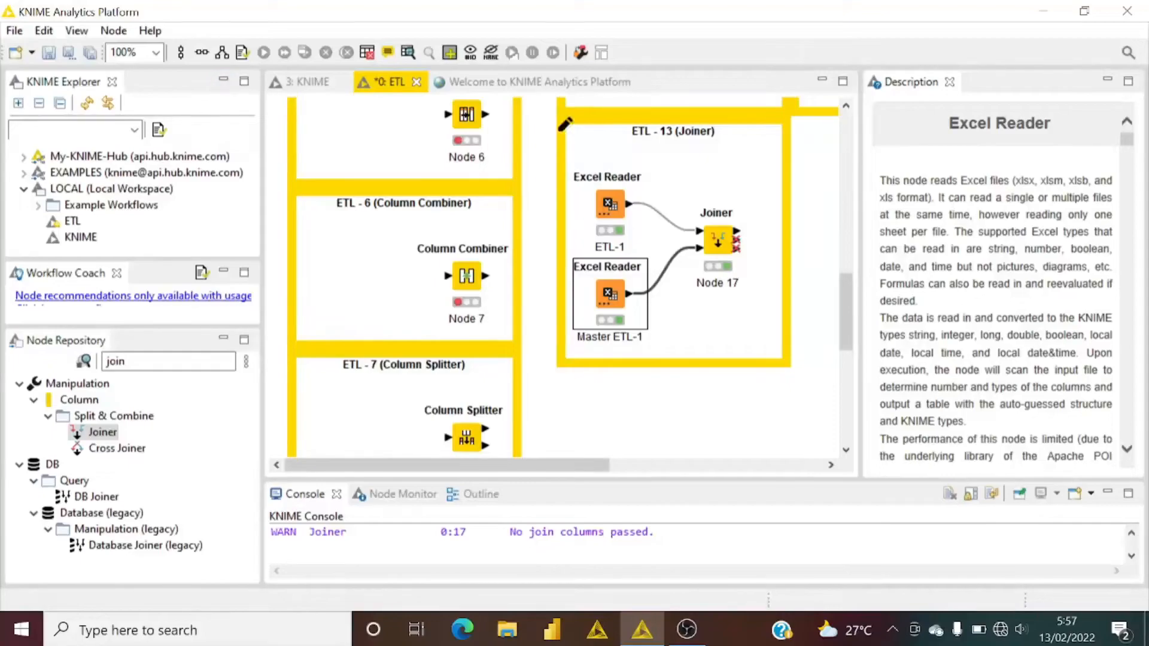
pyautogui.click(408, 52)
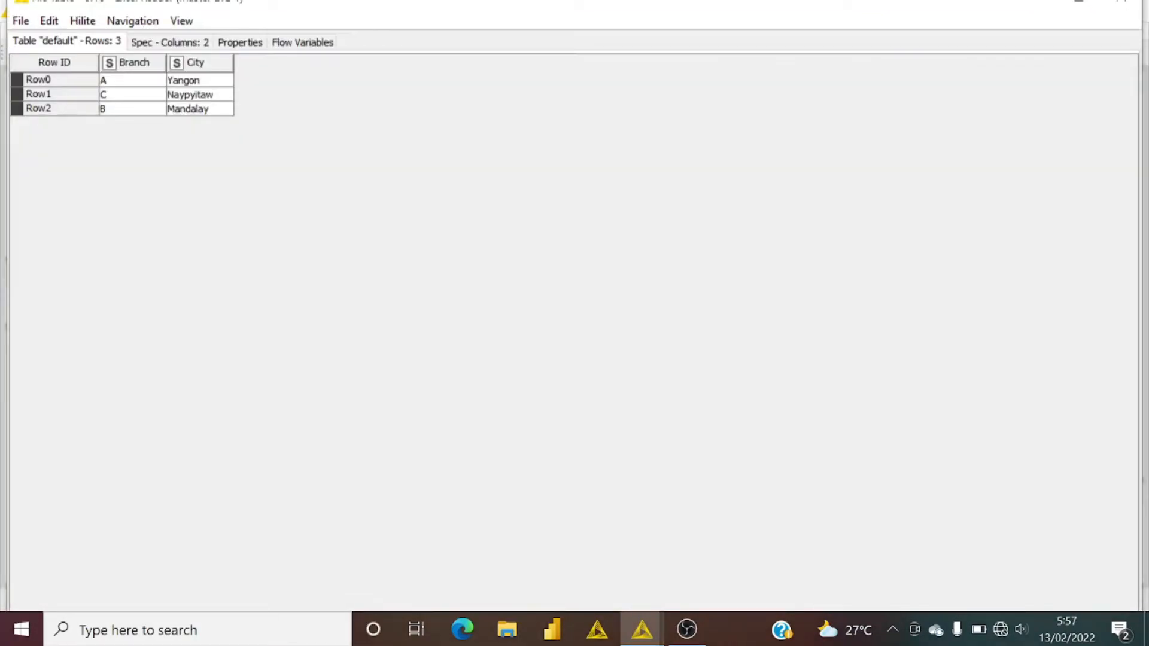
pyautogui.click(1120, 3)
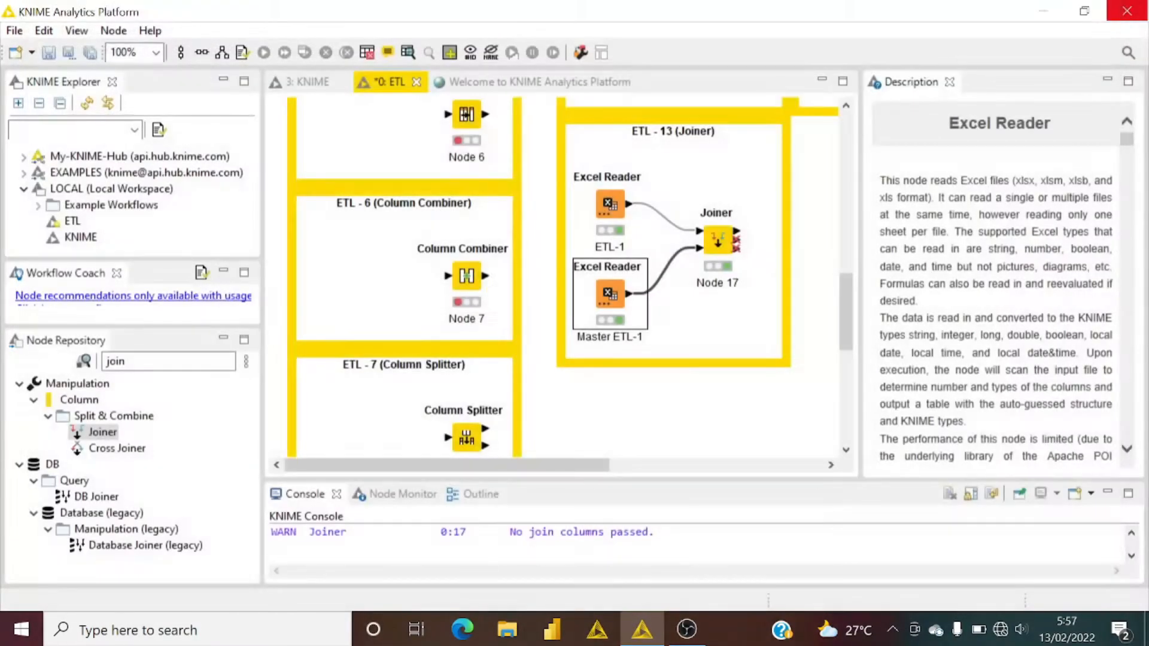
# Step: View the Joiner's output table again, examining both Branch columns and City, and close it
pyautogui.click(717, 240)
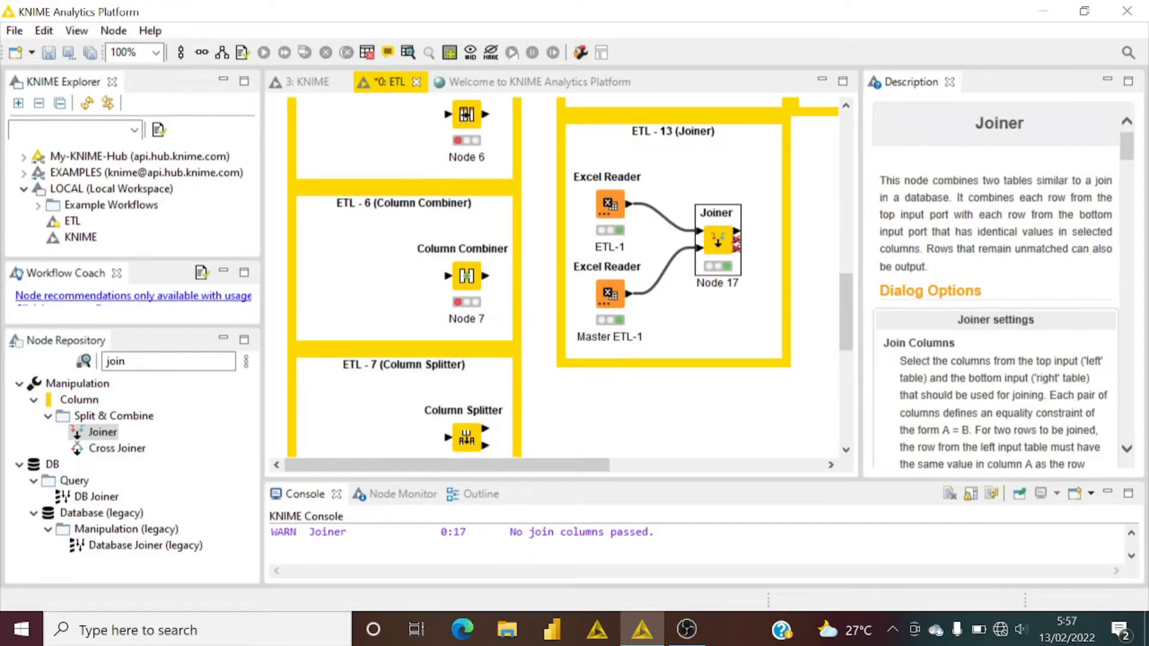
pyautogui.click(408, 52)
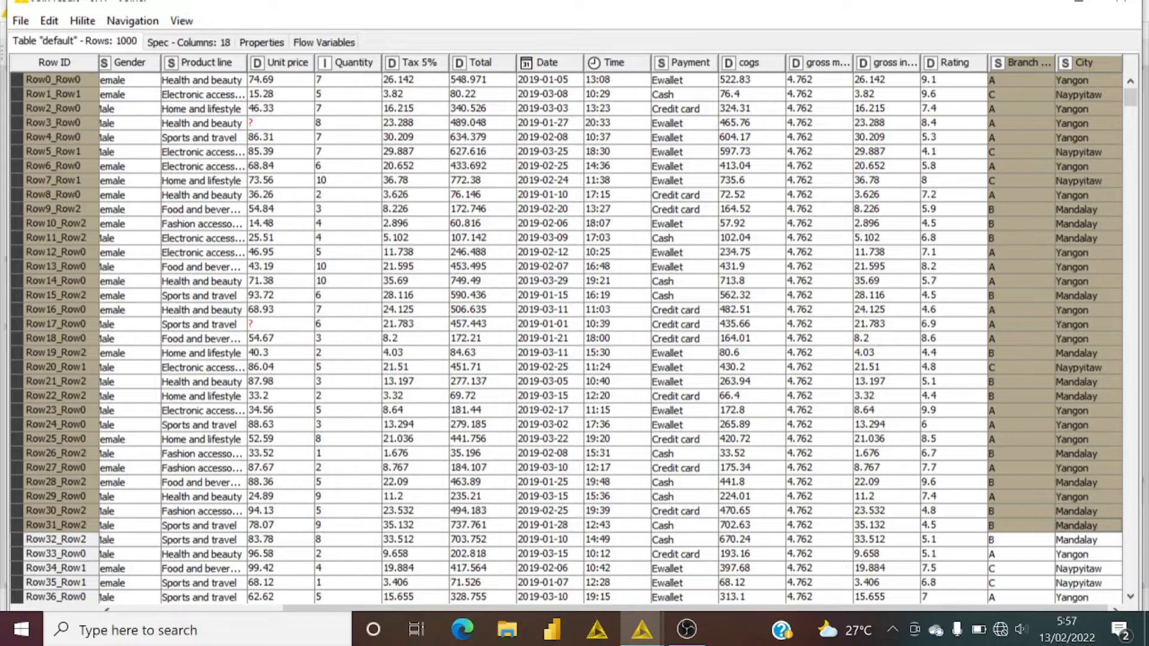
pyautogui.scroll(-1, 573, 338)
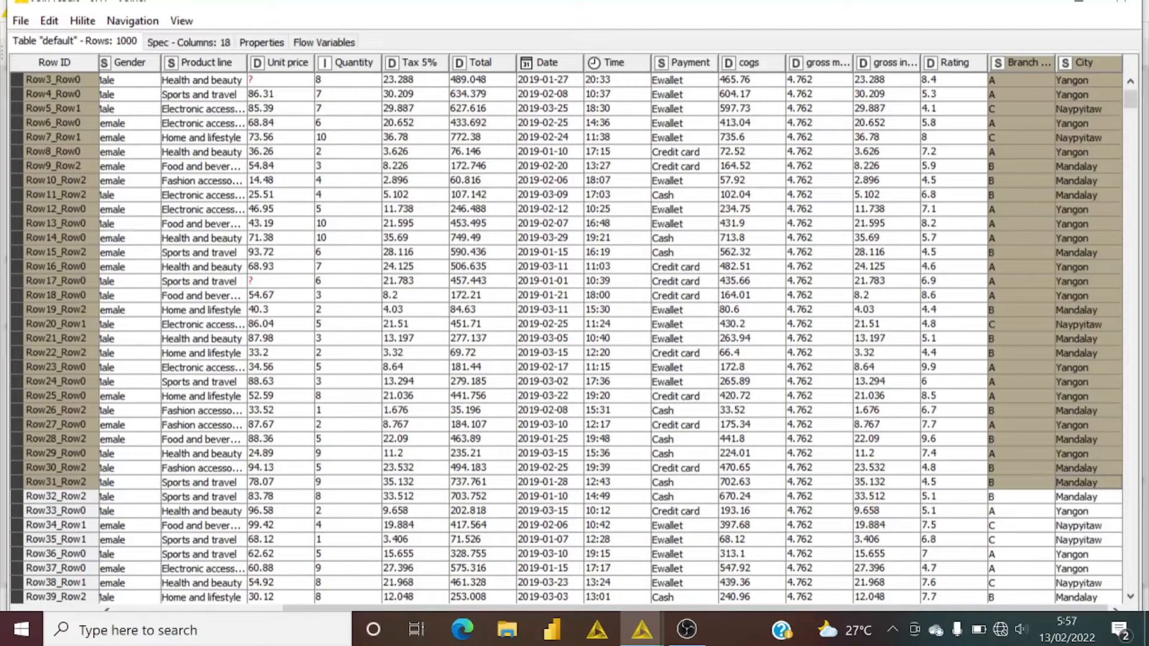
pyautogui.moveTo(694, 608); pyautogui.dragTo(526, 608)
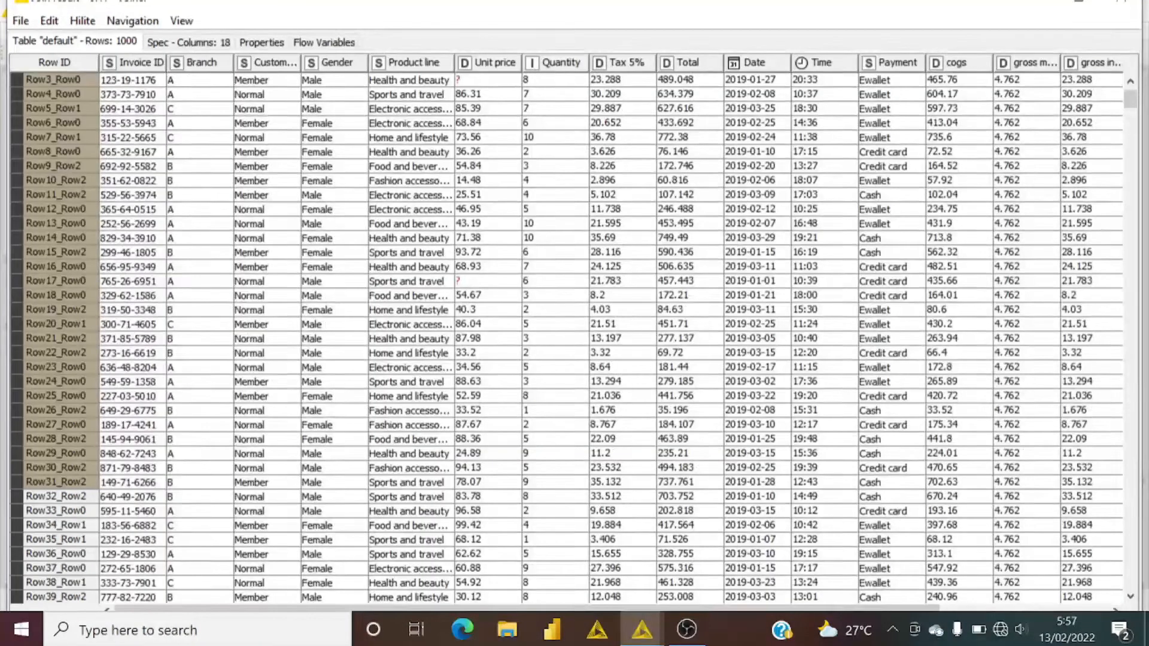
pyautogui.rightClick(199, 64)
pyautogui.press('Escape')
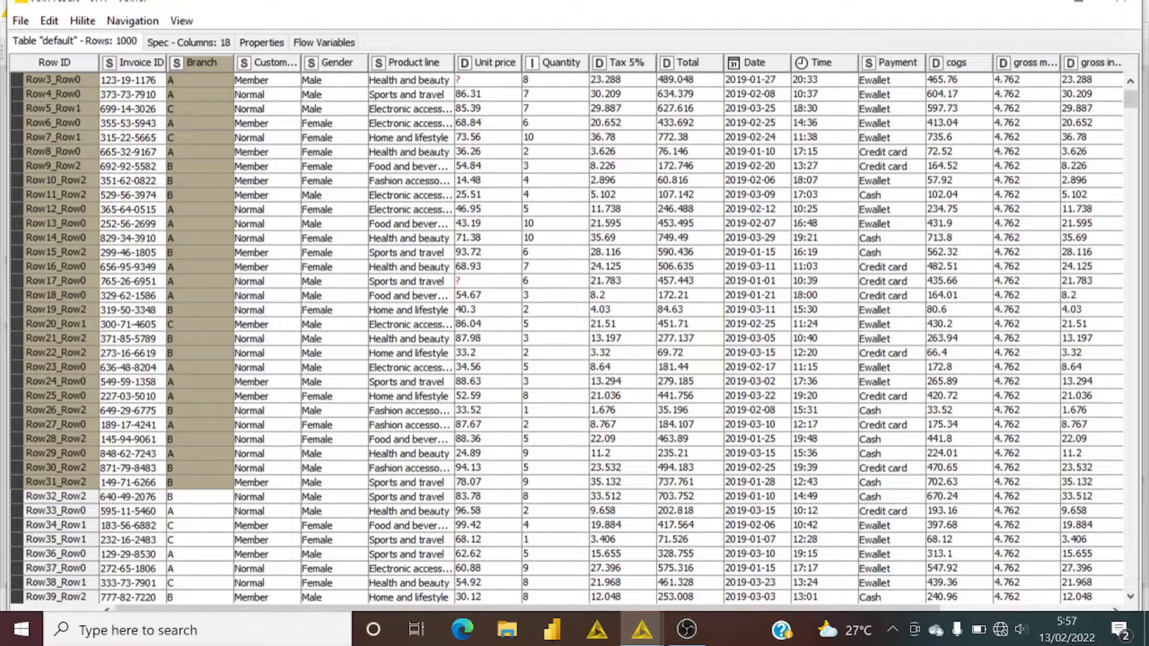
pyautogui.hotkey('alt', 'F4')
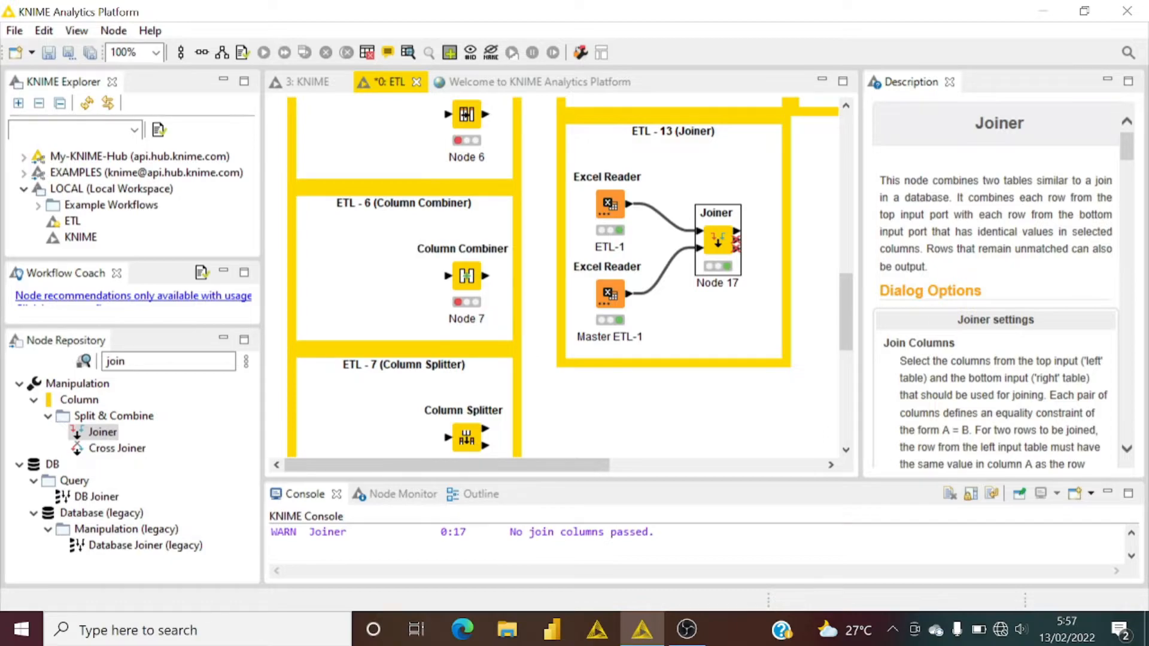
# Step: In the Joiner's column selection, include only Invoice ID, Branch, Customer type and Gender from the top input table
pyautogui.press('F6')
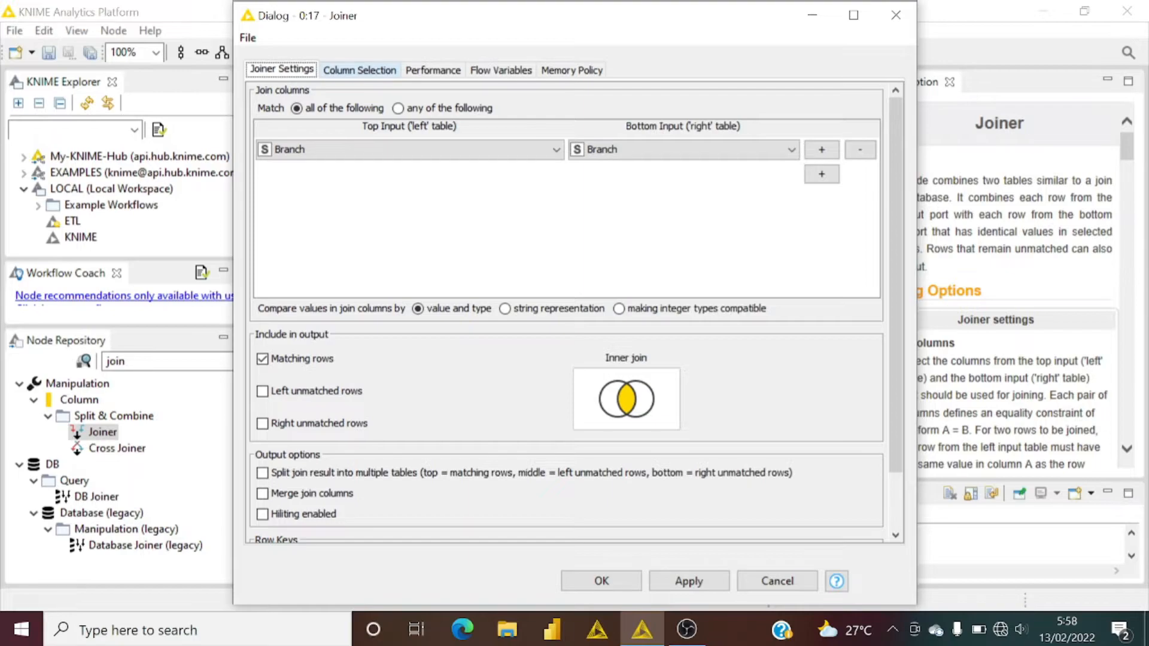
pyautogui.click(359, 70)
pyautogui.scroll(-3, 730, 228)
pyautogui.scroll(3, 730, 227)
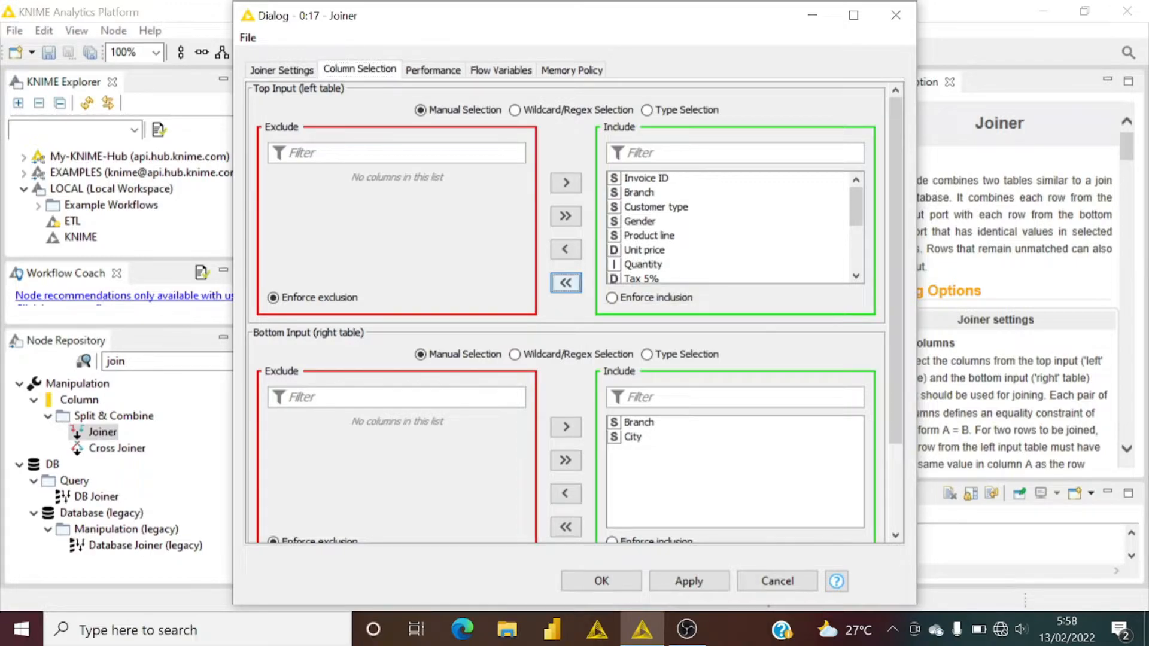
pyautogui.click(565, 282)
pyautogui.doubleClick(308, 178)
pyautogui.doubleClick(301, 178)
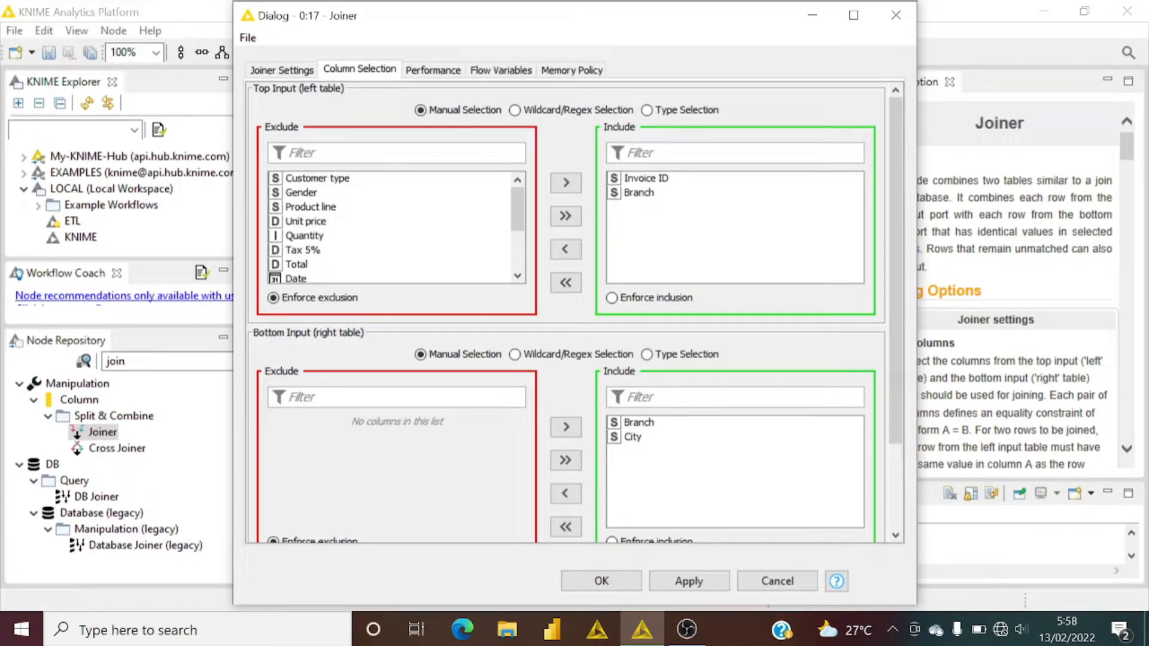
pyautogui.doubleClick(314, 178)
pyautogui.doubleClick(301, 177)
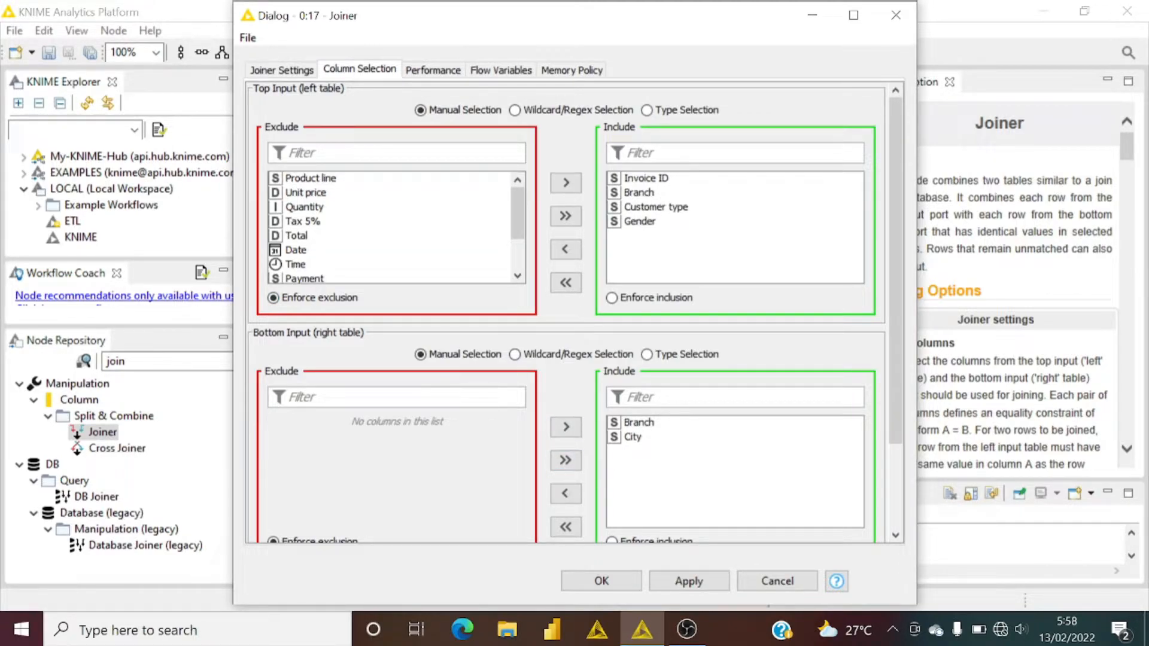
# Step: Exclude Branch from the bottom input table's columns, keeping only City, and accept the Joiner settings including the node reset
pyautogui.doubleClick(638, 421)
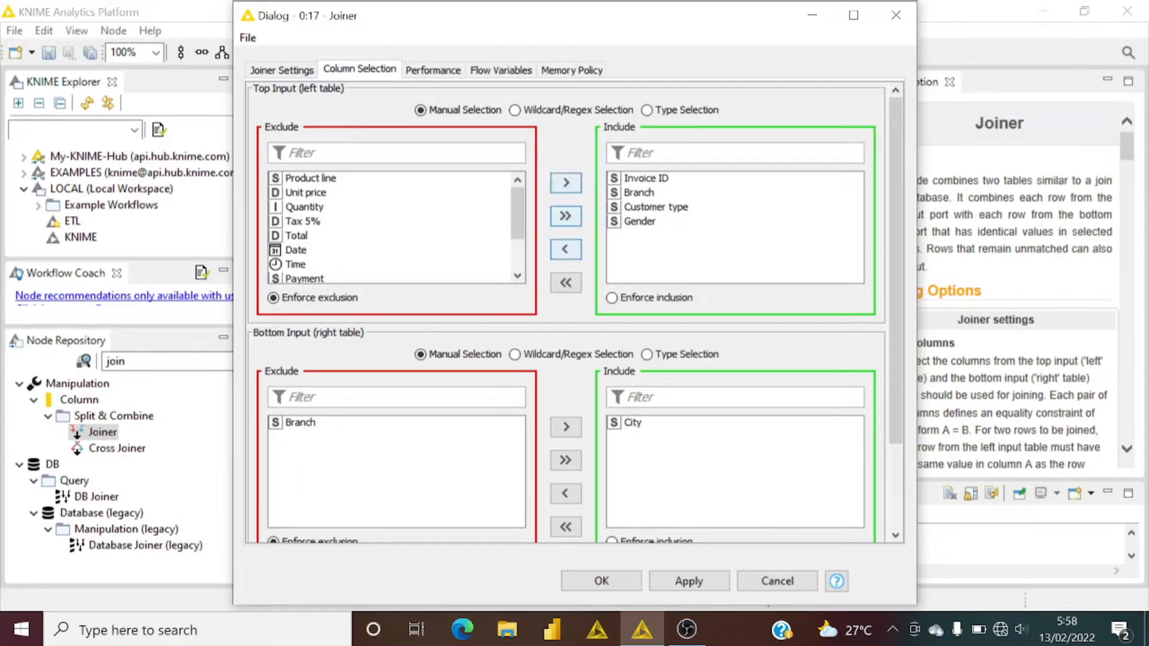
pyautogui.click(282, 70)
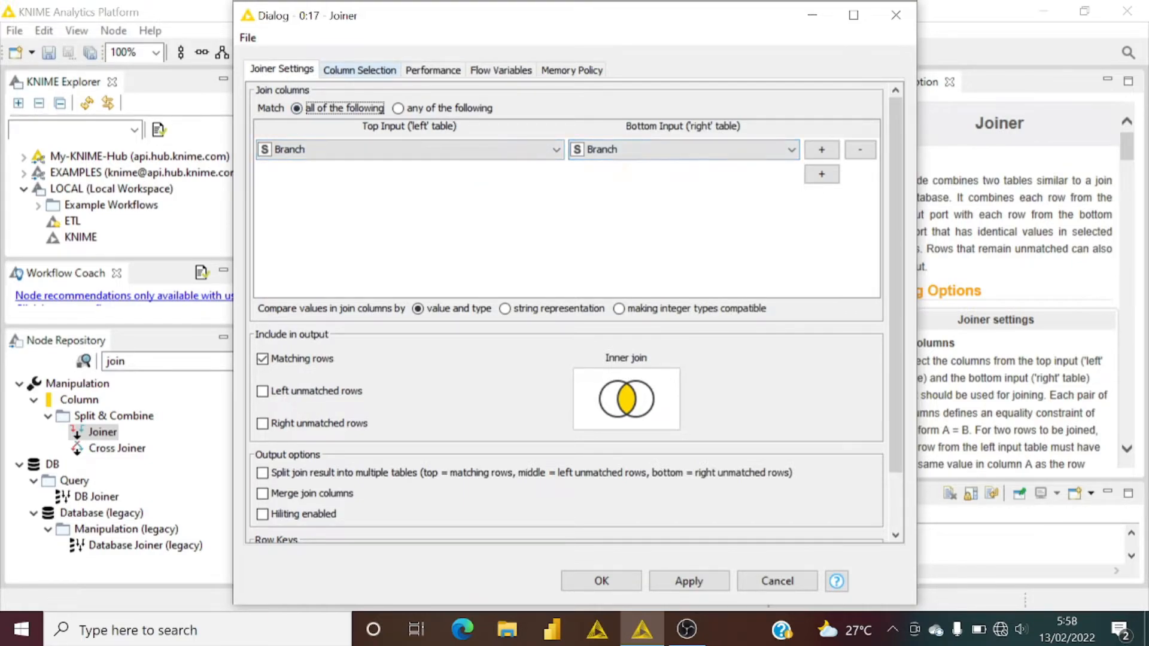
pyautogui.click(359, 69)
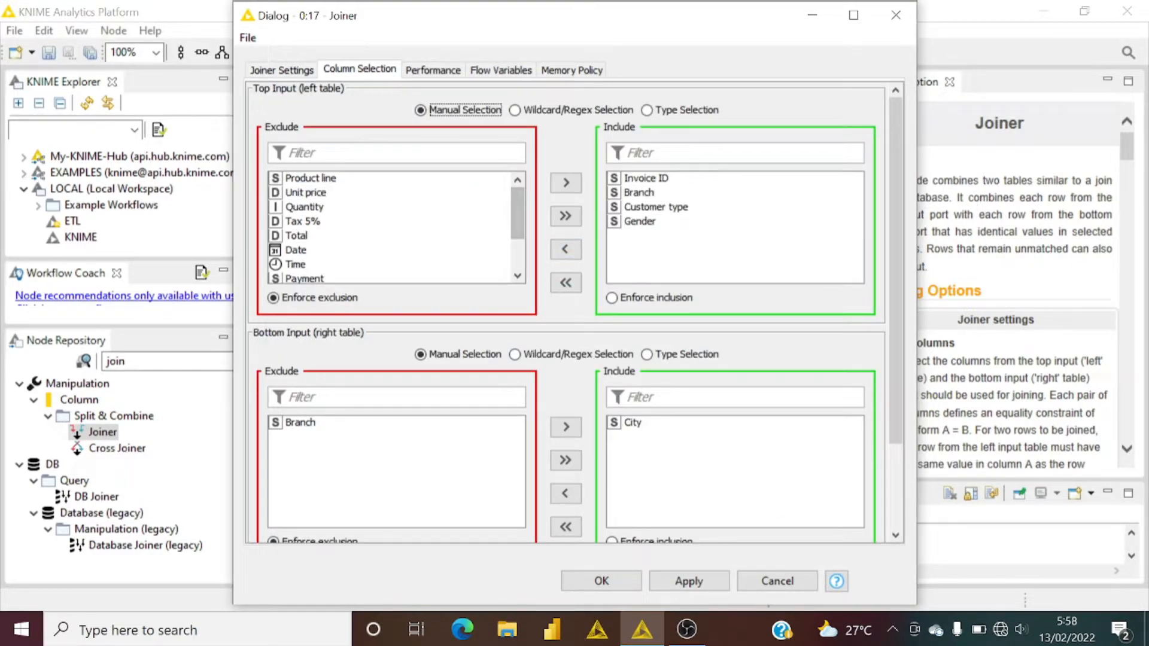
pyautogui.click(601, 581)
pyautogui.click(664, 329)
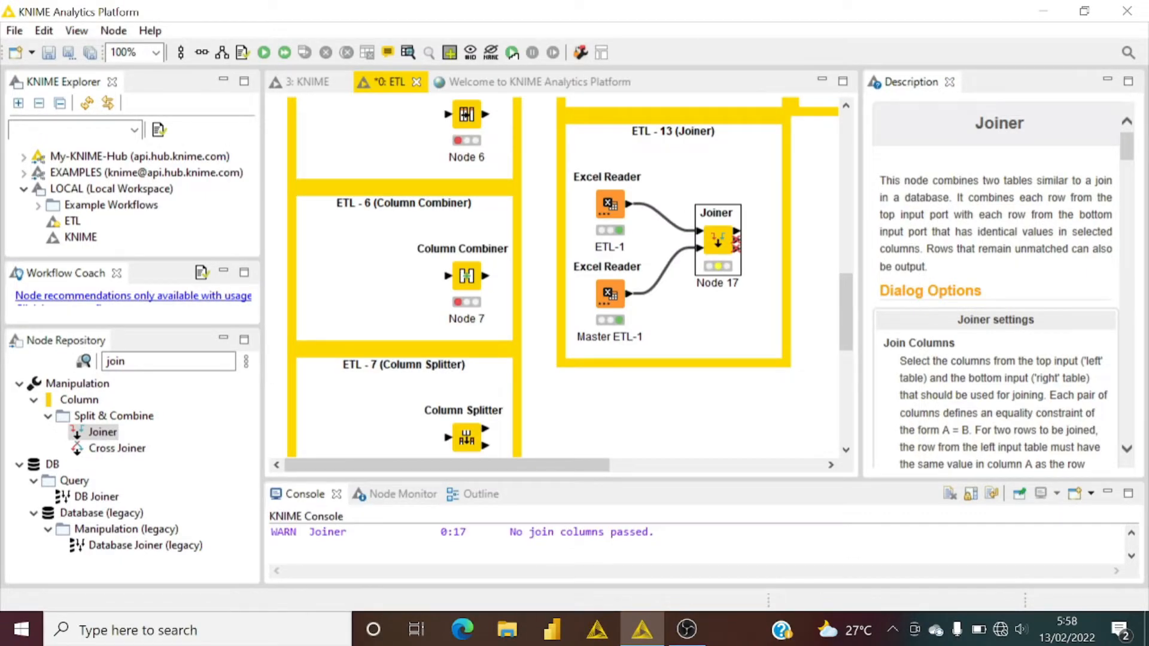
# Step: Execute the Joiner node, examine the rows of its output table, and close the table
pyautogui.click(264, 53)
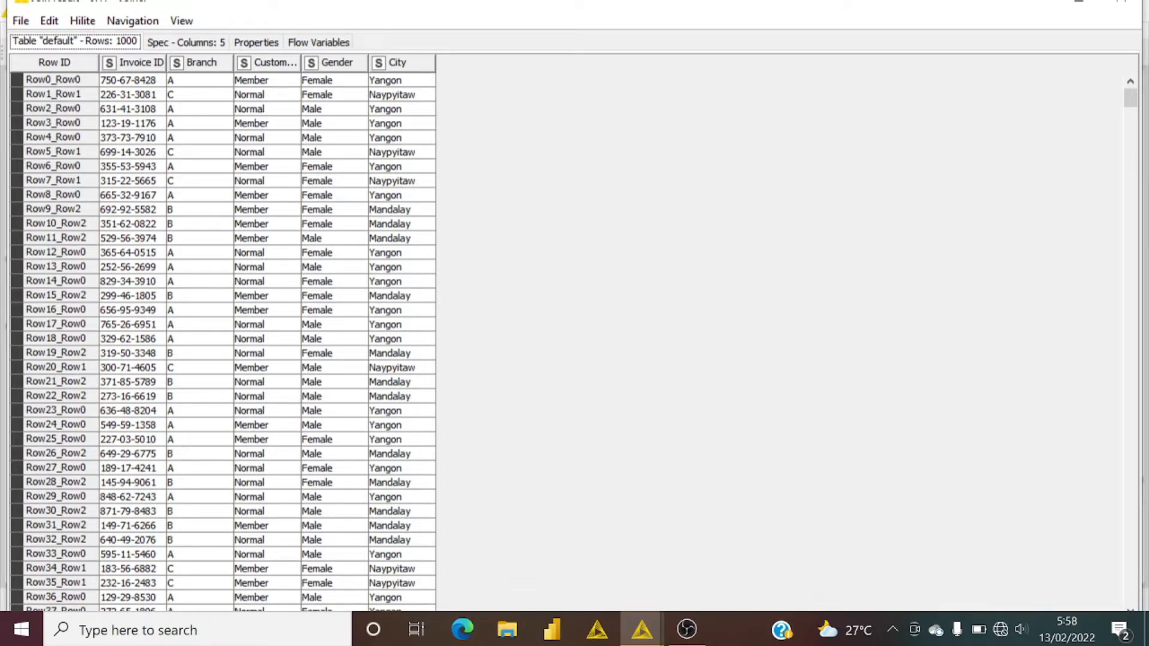
pyautogui.scroll(-17, 222, 335)
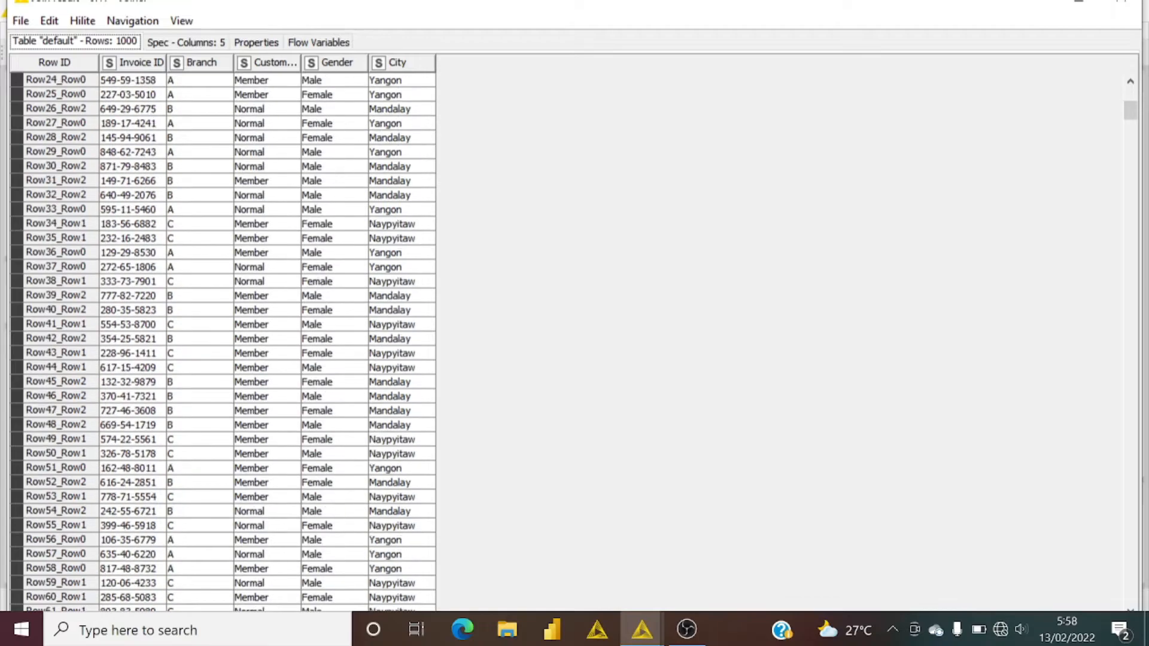
pyautogui.scroll(-17, 230, 341)
pyautogui.scroll(11, 230, 341)
pyautogui.scroll(20, 221, 335)
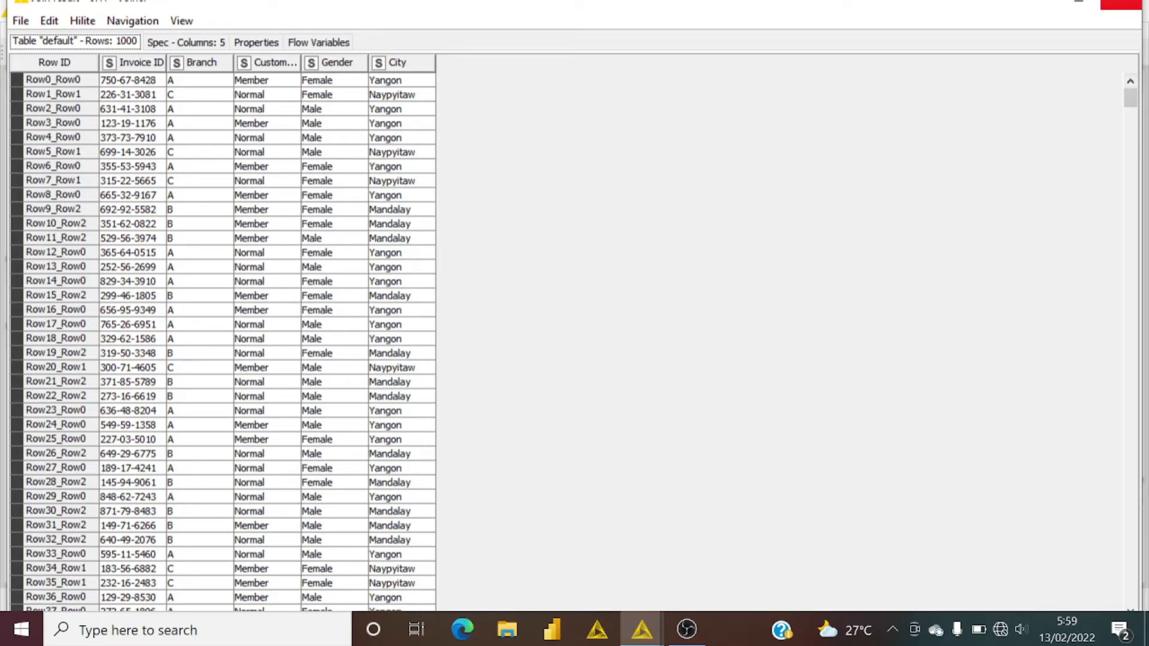
pyautogui.click(1122, 3)
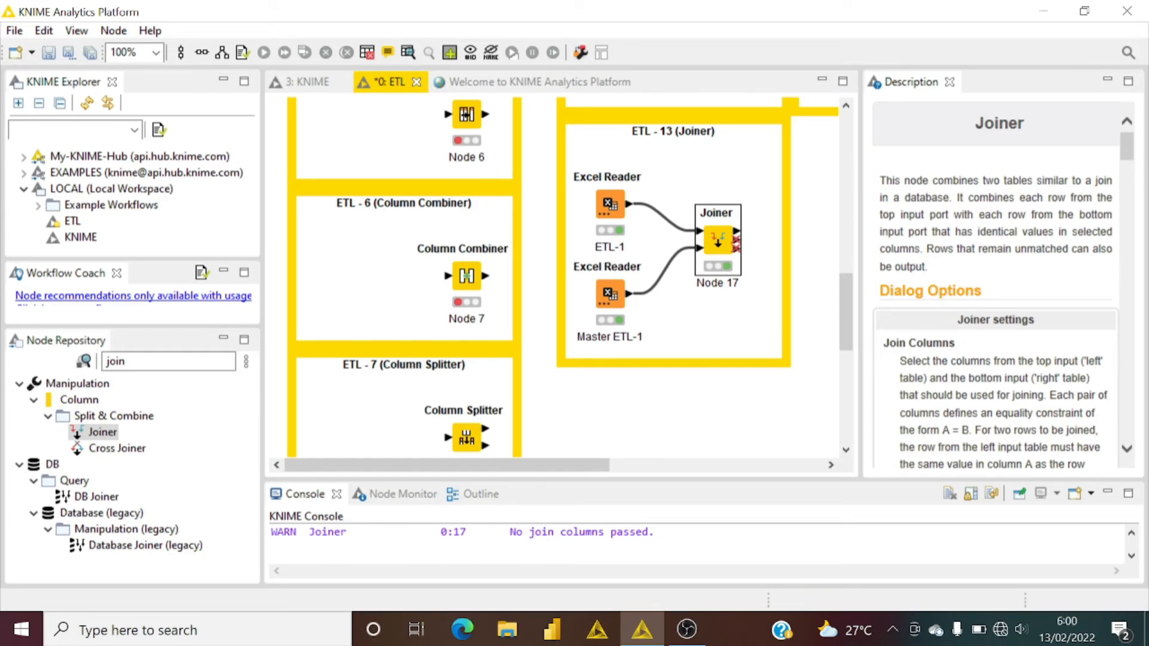
# Step: Review the Joiner's column selection and join settings, then close the configuration without changes
pyautogui.doubleClick(718, 240)
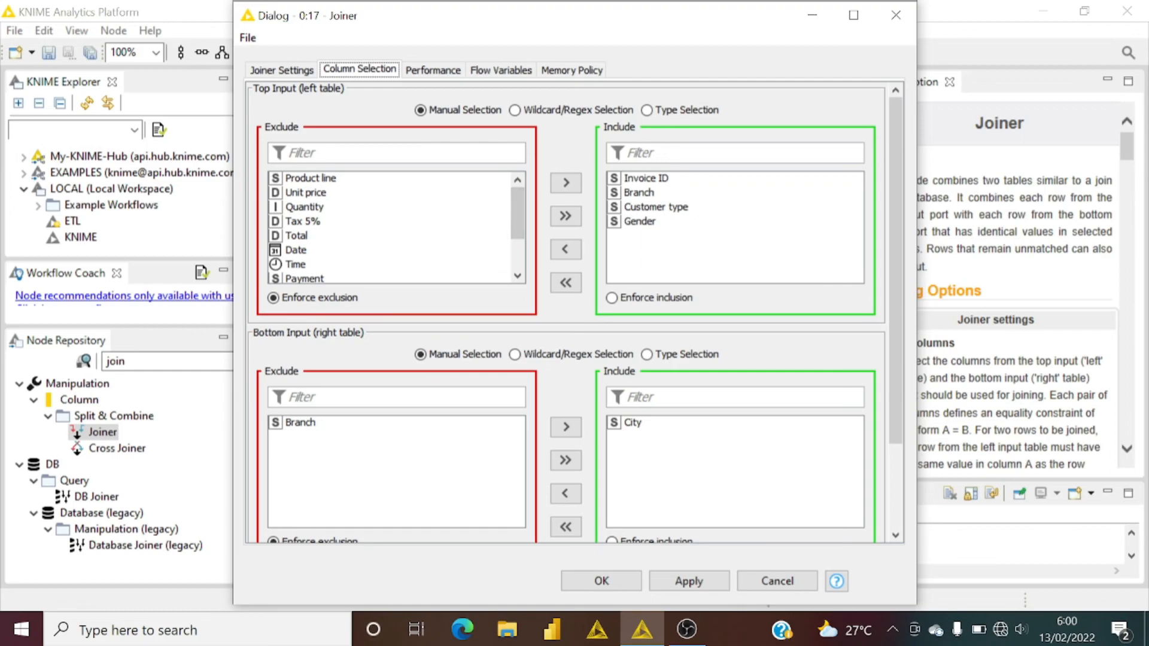
pyautogui.click(282, 70)
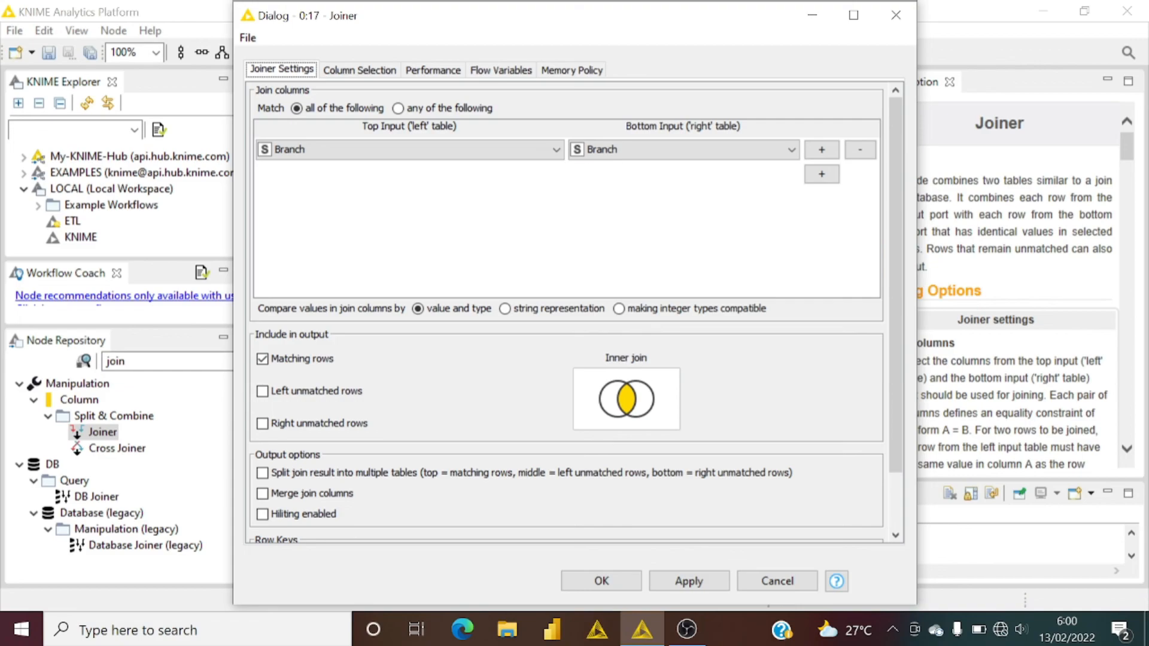
pyautogui.click(895, 15)
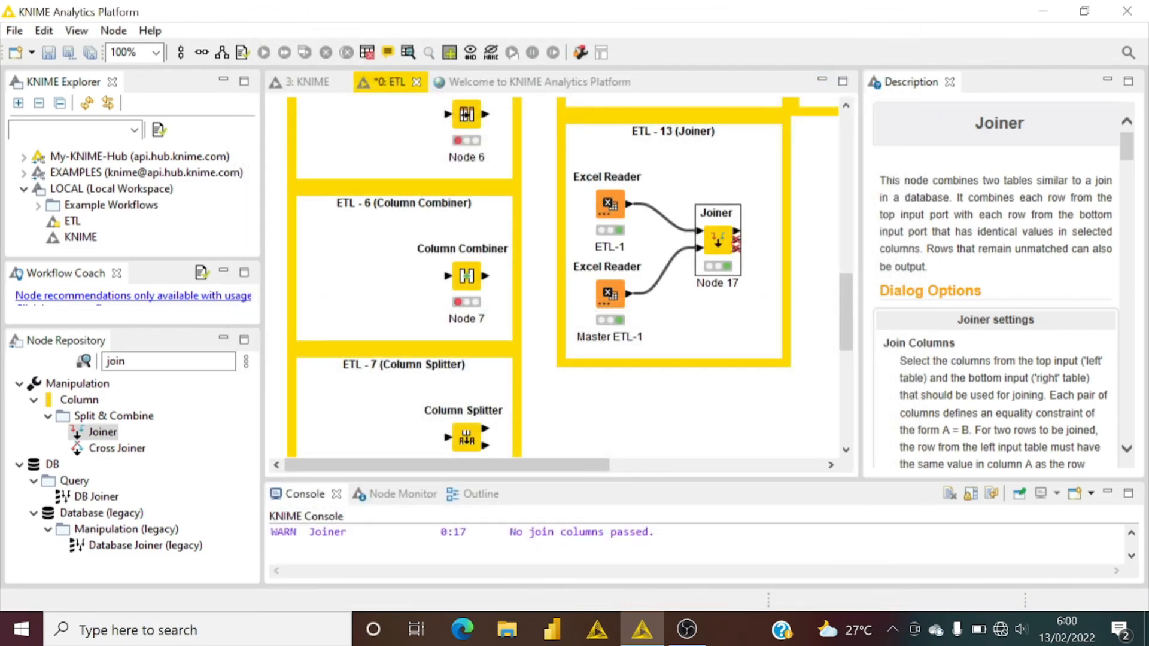